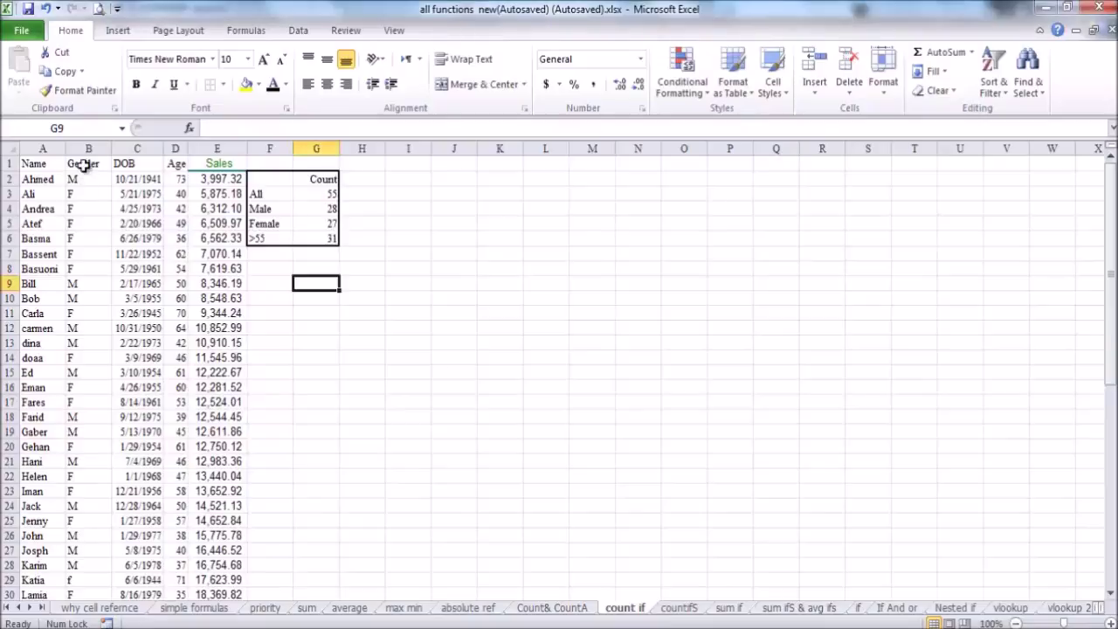
{"action": "left_click", "coordinate": [146, 173]}
{"action": "left_click", "coordinate": [180, 165]}
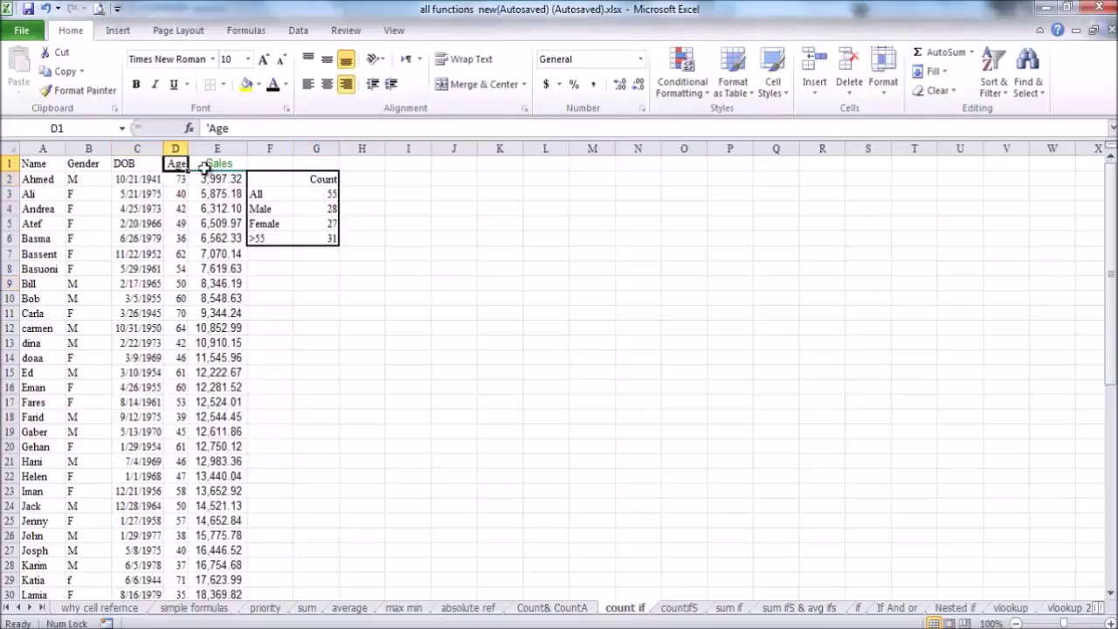
{"action": "left_click", "coordinate": [204, 167]}
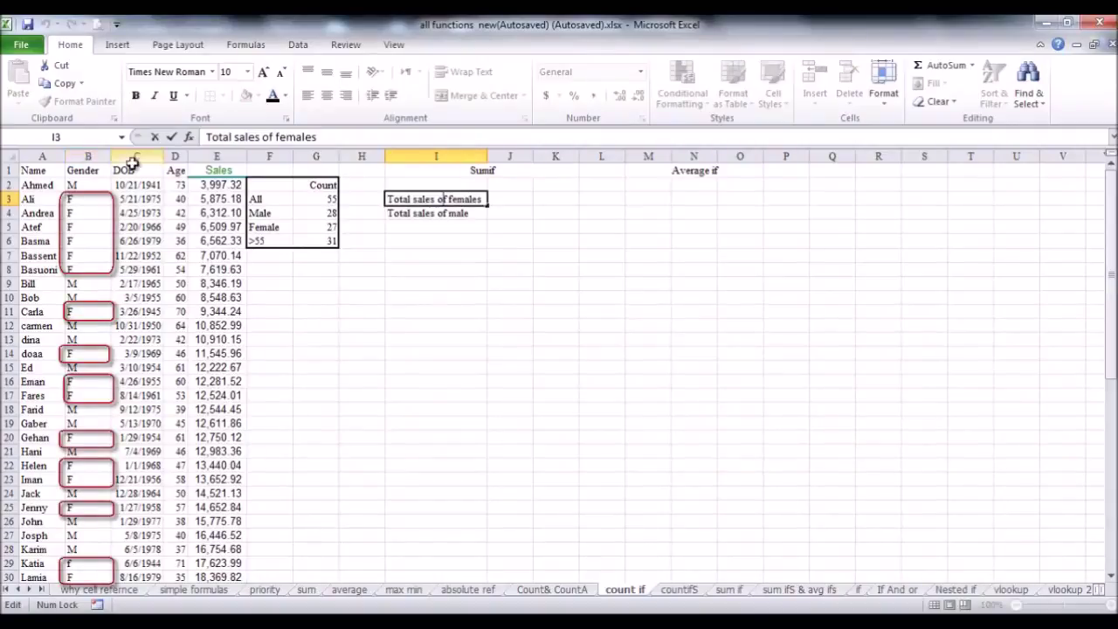
{"action": "left_click", "coordinate": [215, 155]}
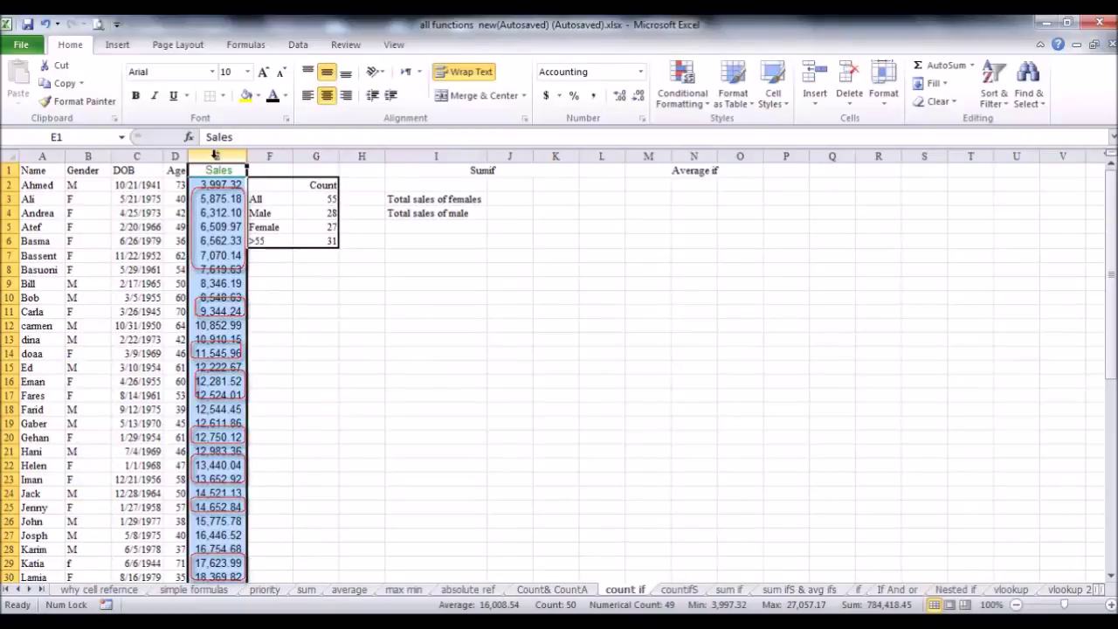
Total the females' sales in cell J3 with a SUMIF function using range B:B, criteria B5 and sum range E:E.
{"action": "left_click", "coordinate": [512, 200]}
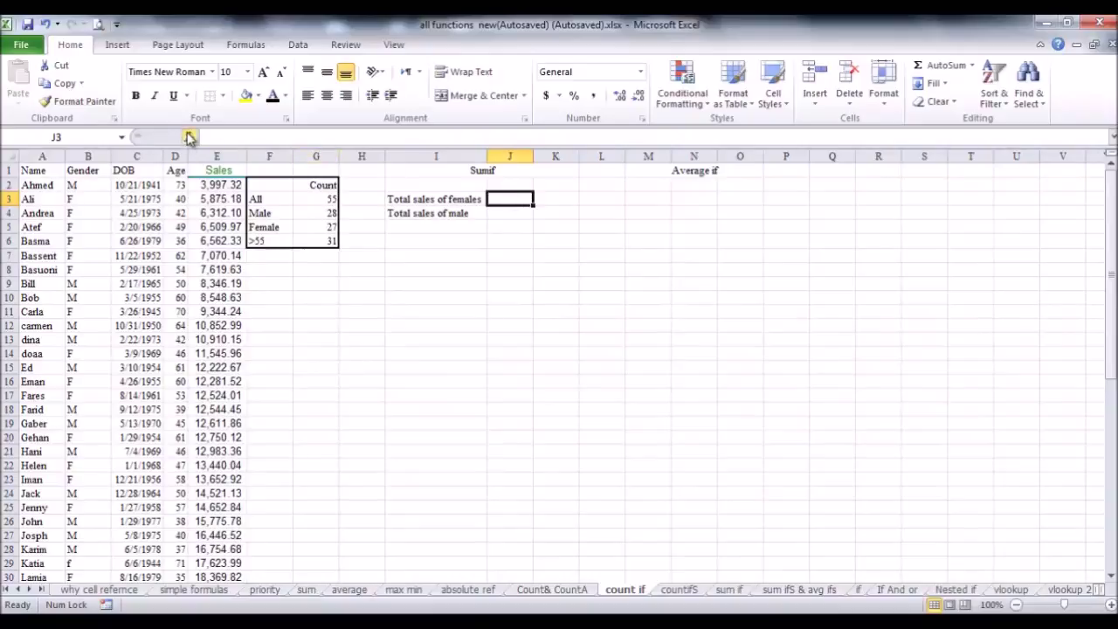
{"action": "left_click", "coordinate": [188, 138]}
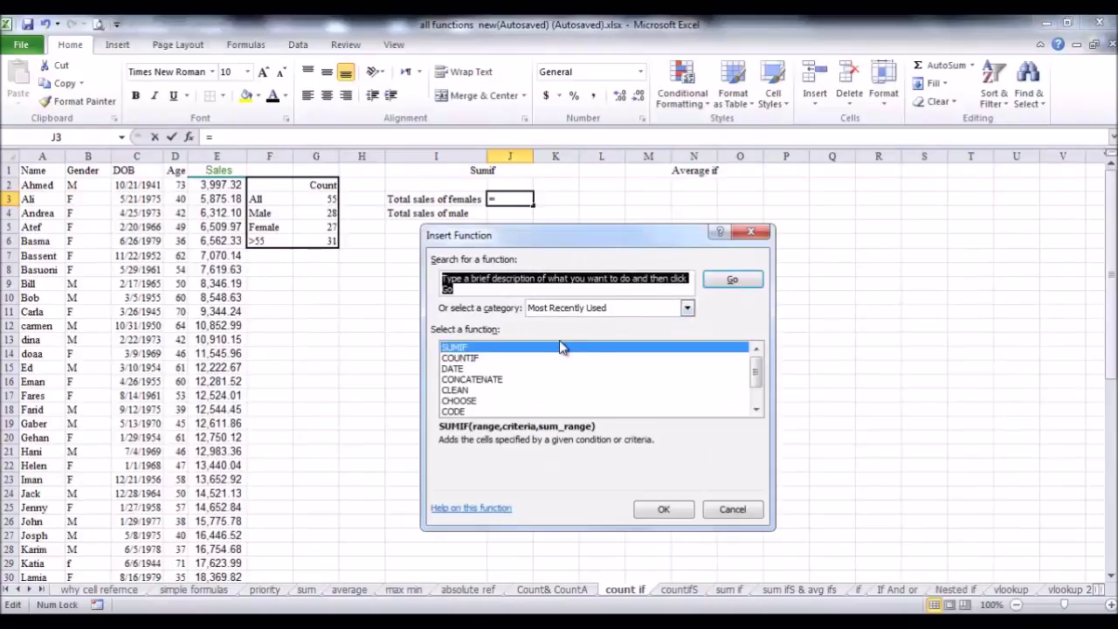
{"action": "left_click", "coordinate": [514, 351]}
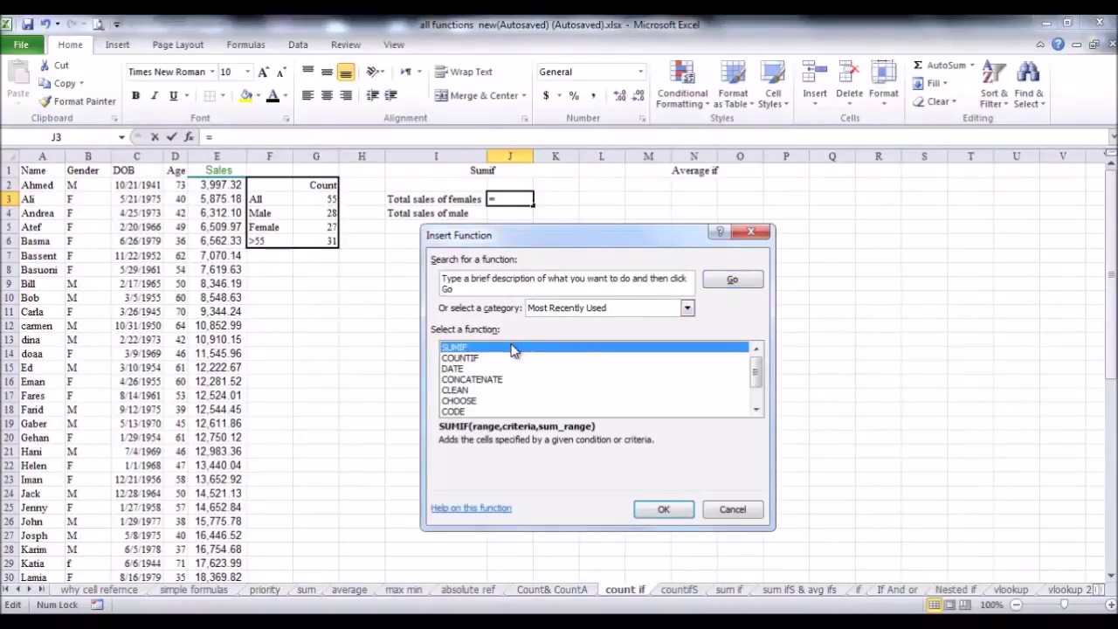
{"action": "double_click", "coordinate": [453, 350]}
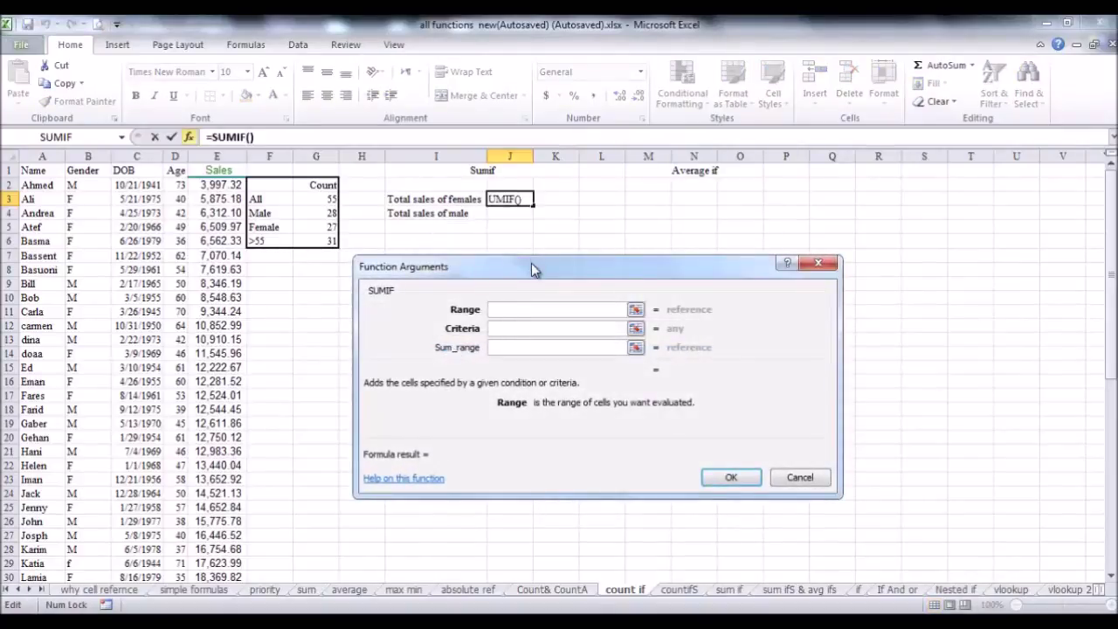
{"action": "left_click_drag", "start_coordinate": [531, 264], "coordinate": [568, 248]}
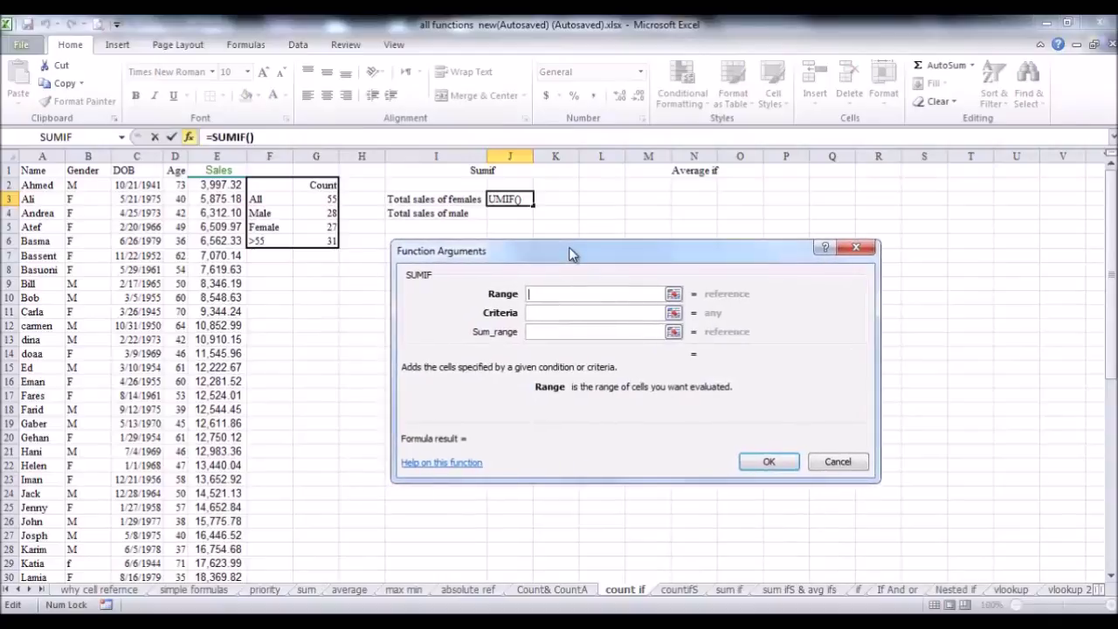
{"action": "left_click", "coordinate": [96, 155]}
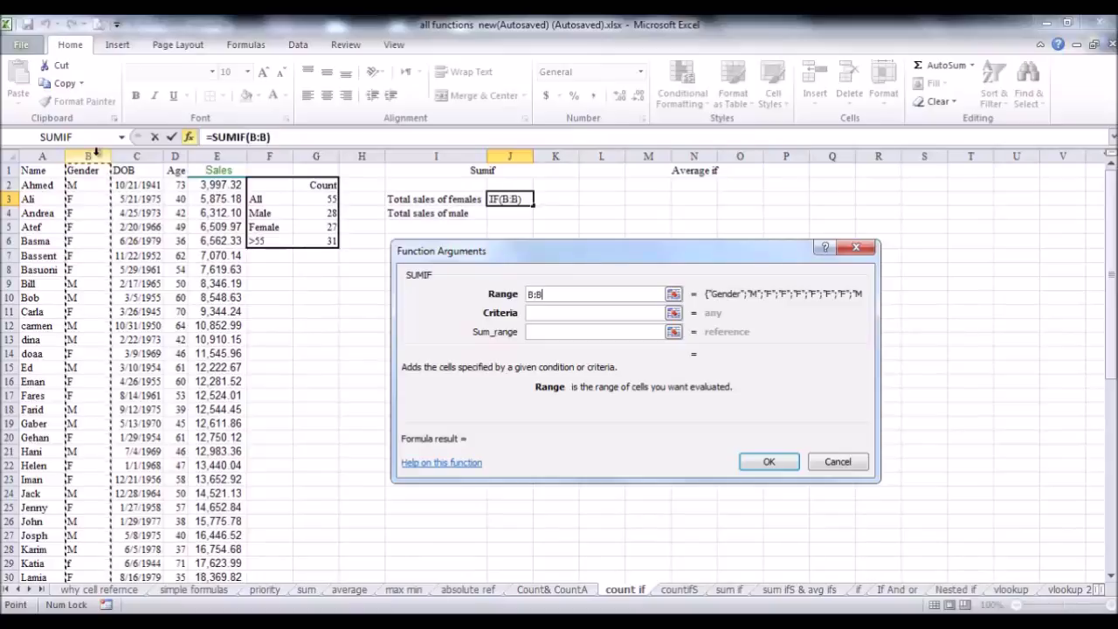
{"action": "left_click", "coordinate": [533, 313]}
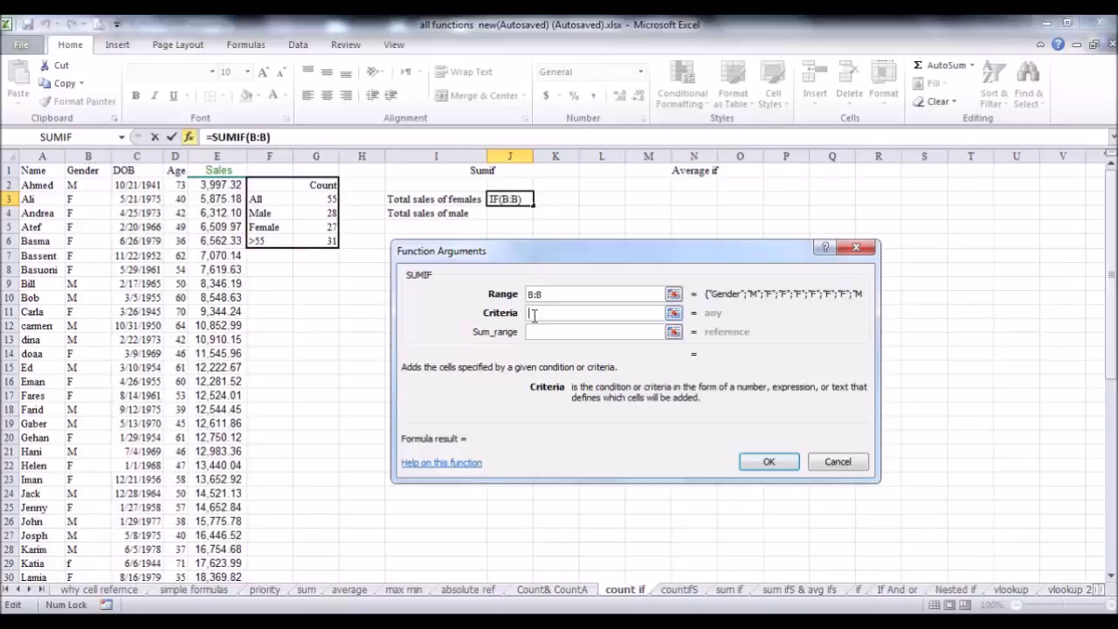
{"action": "left_click", "coordinate": [88, 227]}
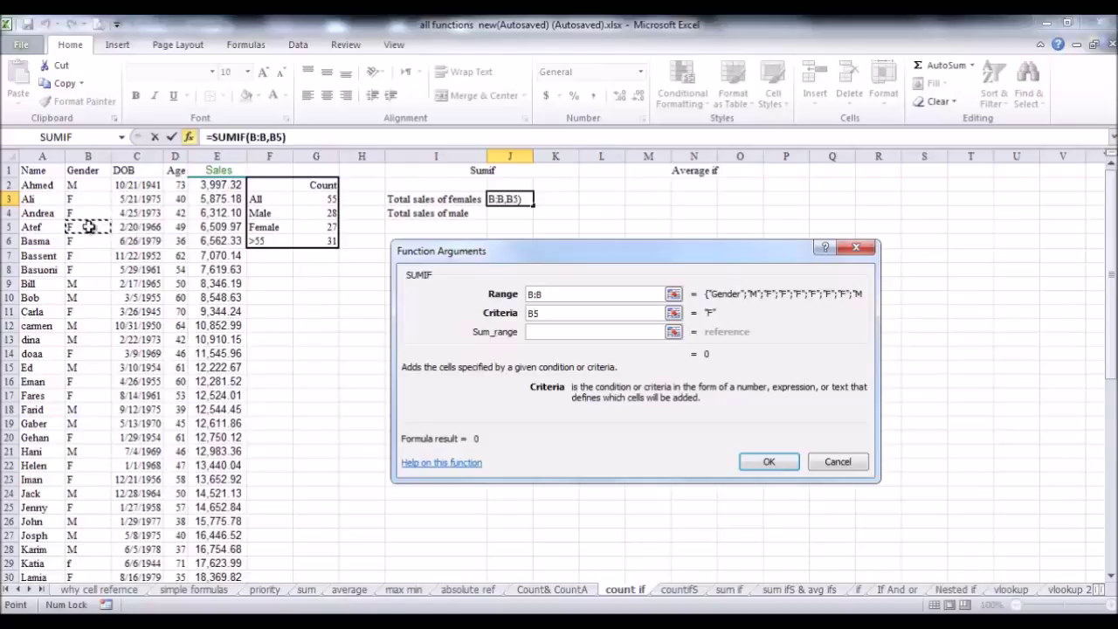
{"action": "left_click", "coordinate": [546, 332]}
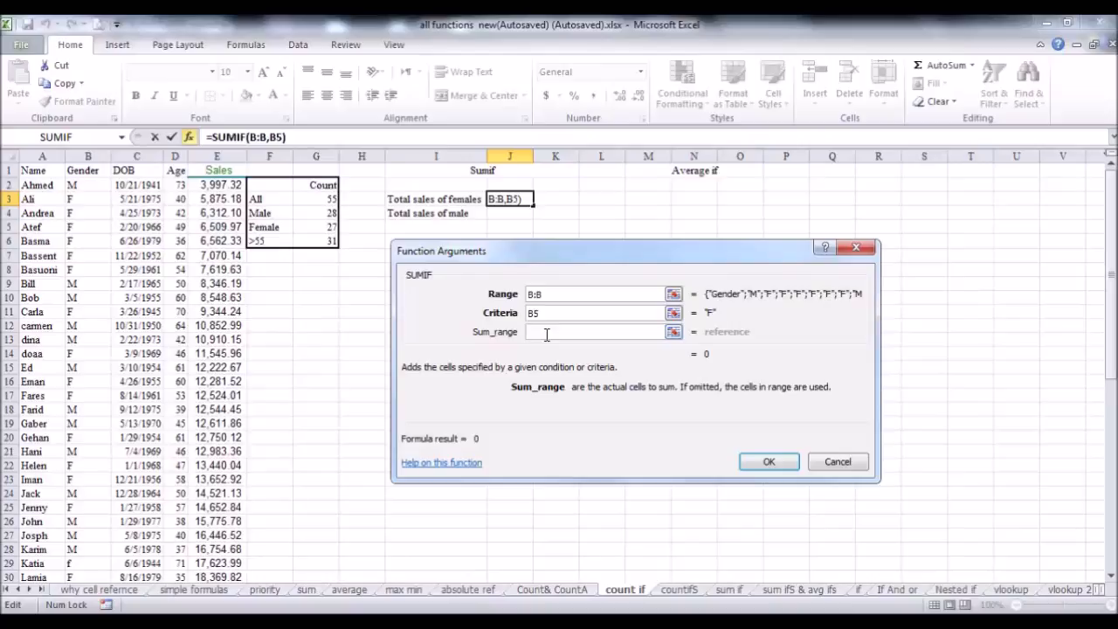
{"action": "left_click", "coordinate": [219, 155]}
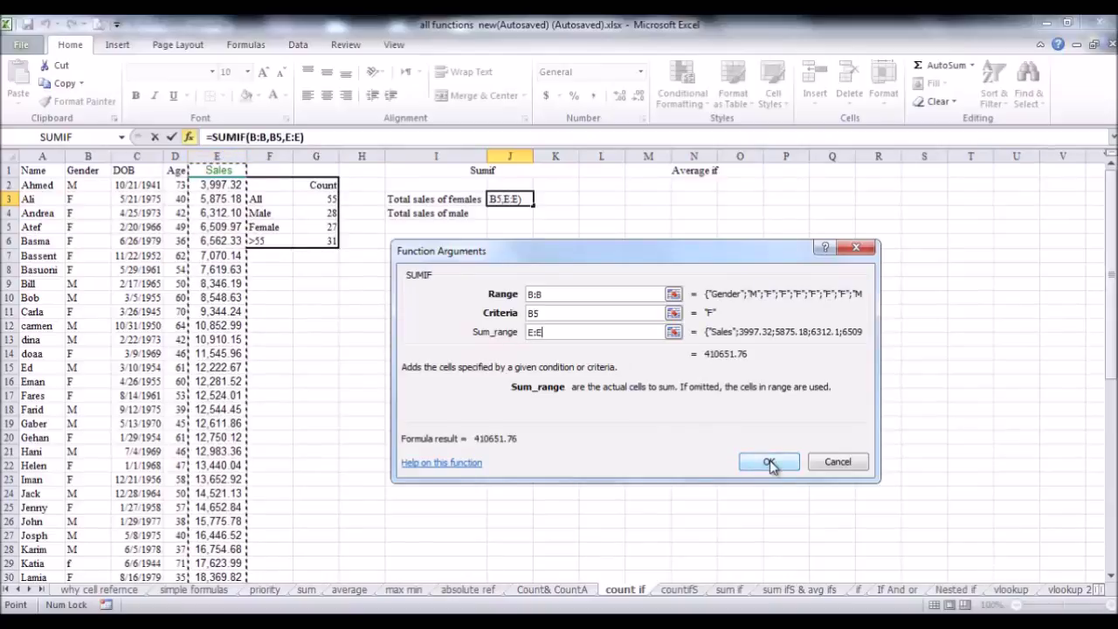
{"action": "left_click", "coordinate": [771, 463]}
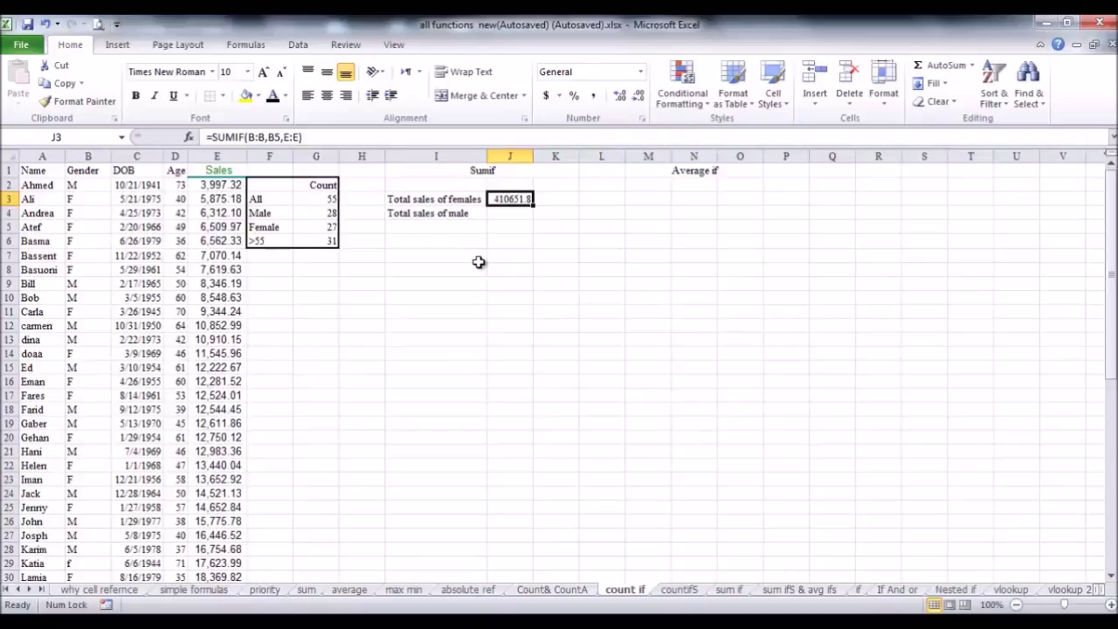
Total the males' sales in cell J4 with a SUMIF function using range B:B, criteria B9 and sum range E:E.
{"action": "left_click", "coordinate": [519, 213]}
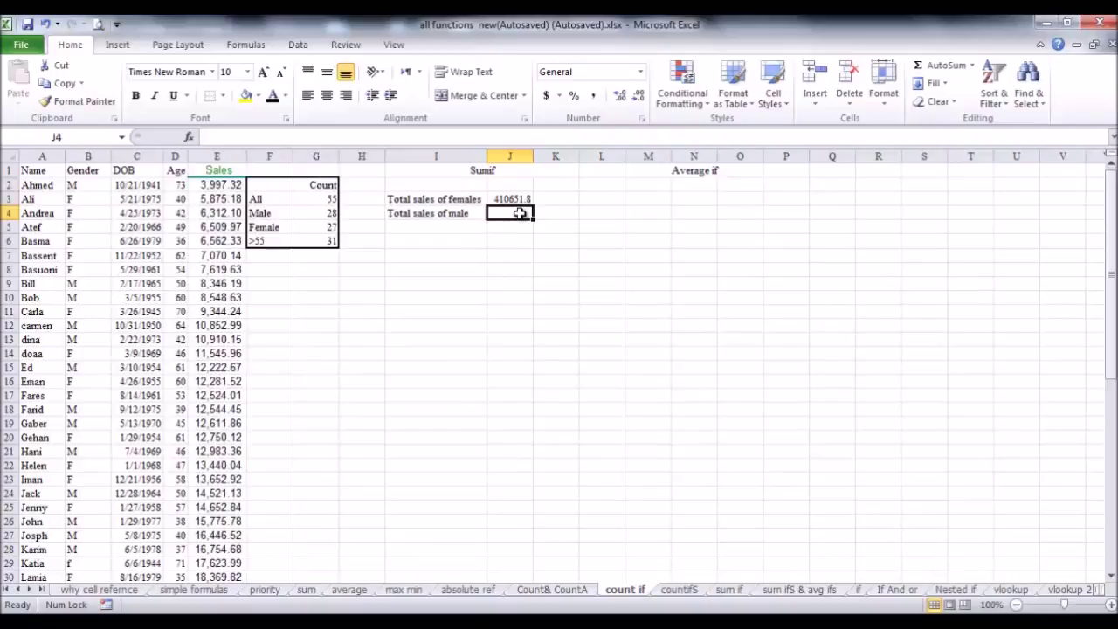
{"action": "left_click", "coordinate": [188, 137]}
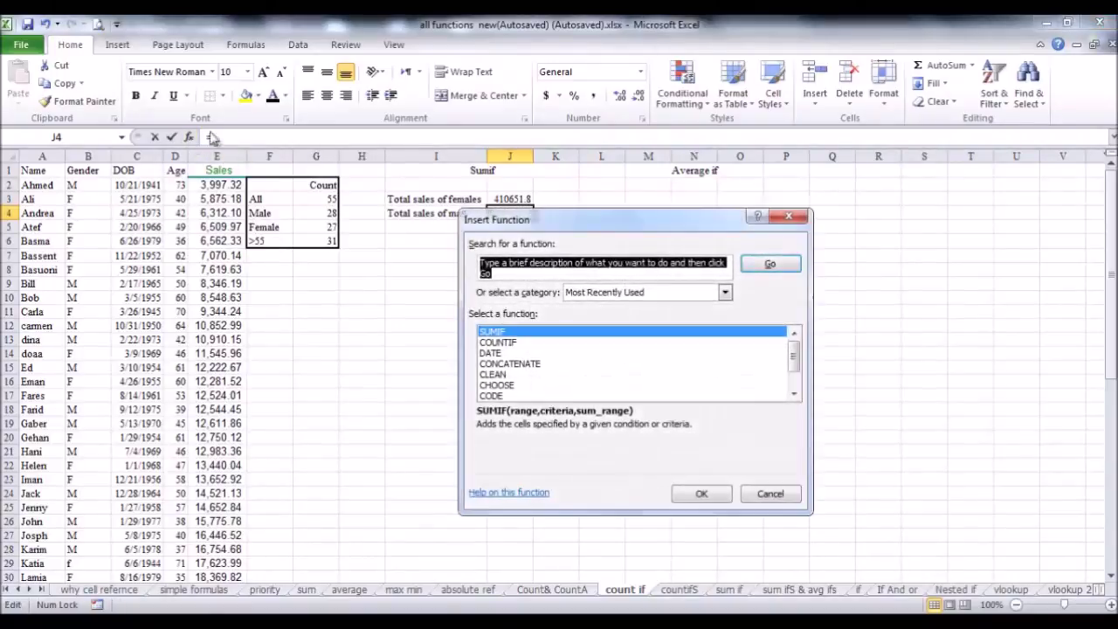
{"action": "left_click", "coordinate": [703, 493]}
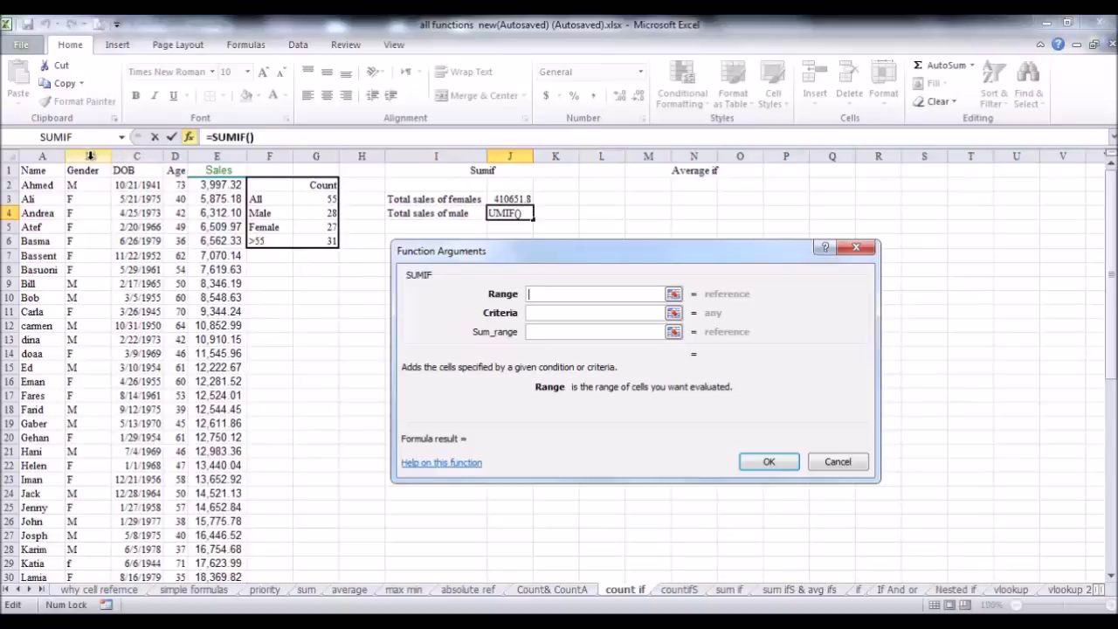
{"action": "left_click", "coordinate": [90, 155]}
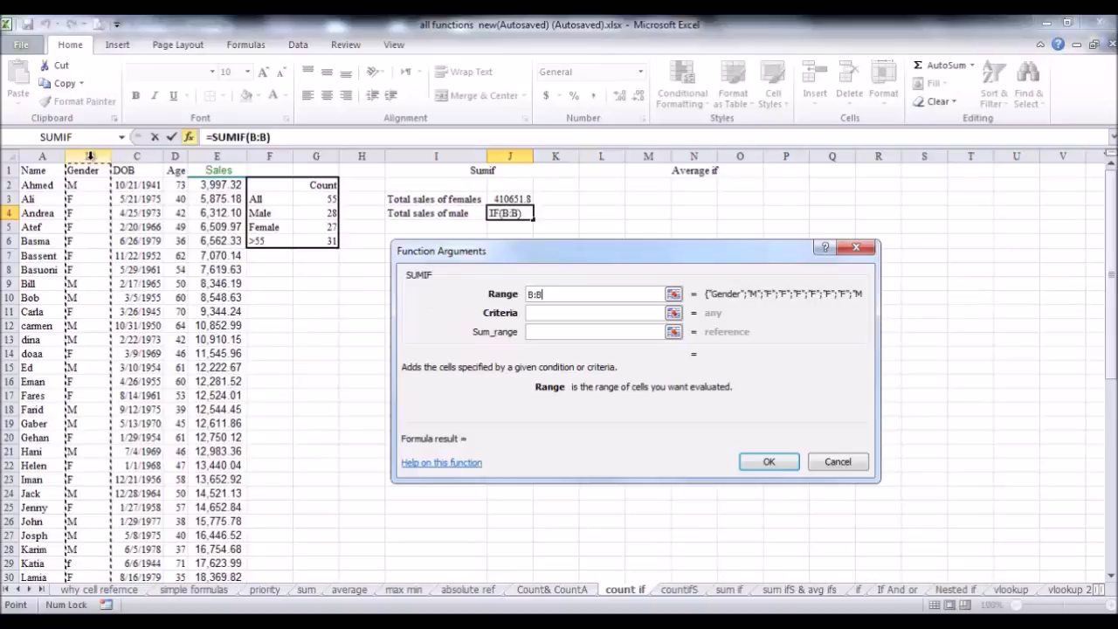
{"action": "left_click", "coordinate": [572, 315]}
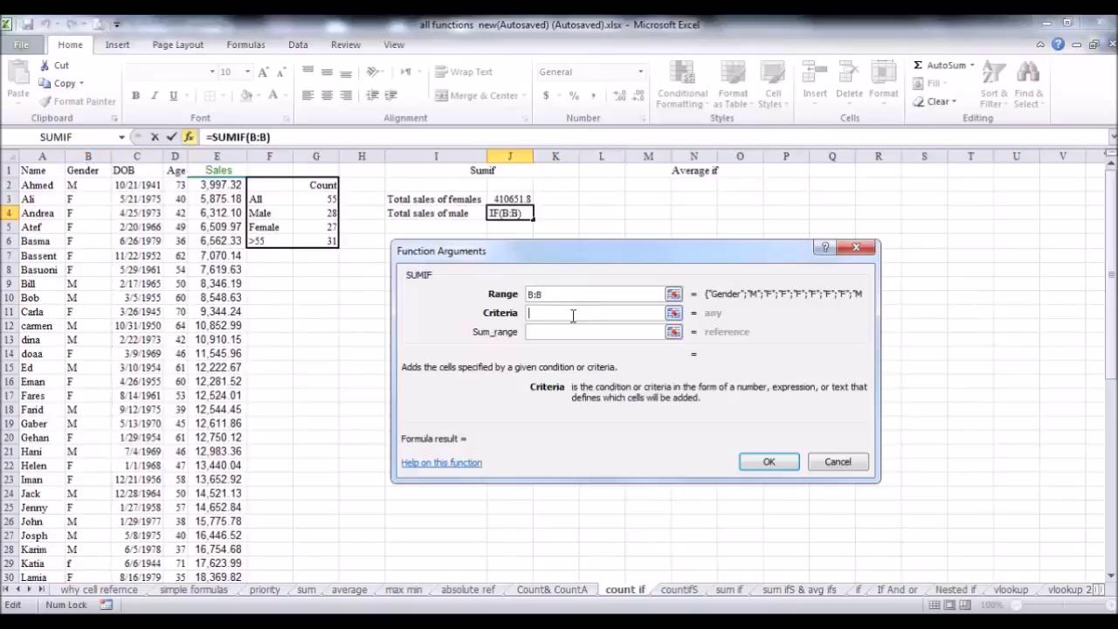
{"action": "left_click", "coordinate": [88, 283]}
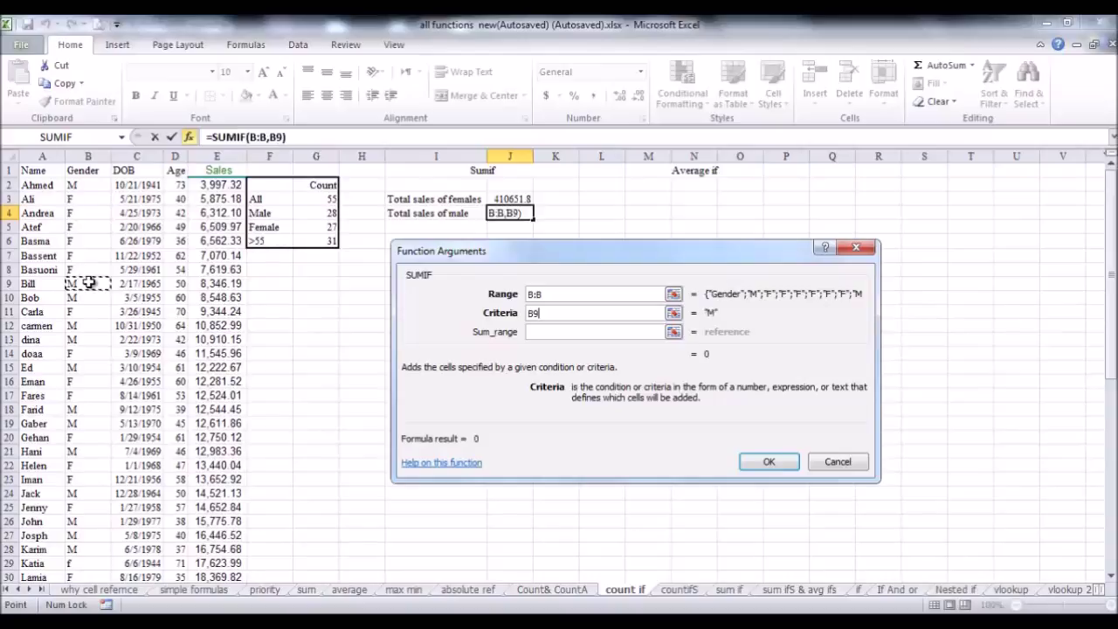
{"action": "left_click", "coordinate": [537, 332]}
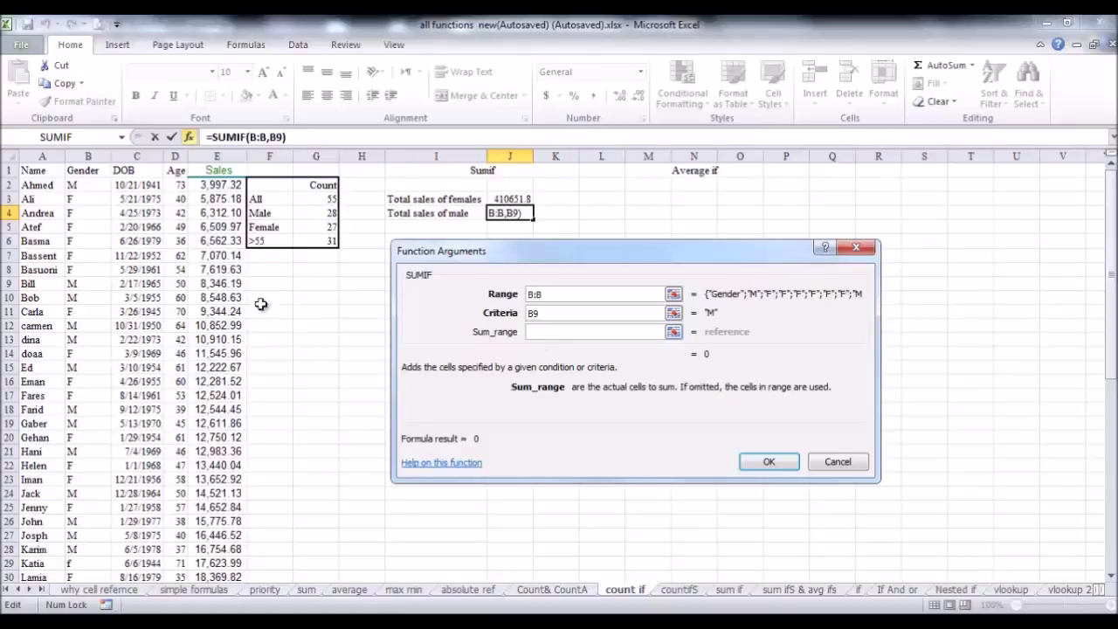
{"action": "left_click", "coordinate": [219, 156]}
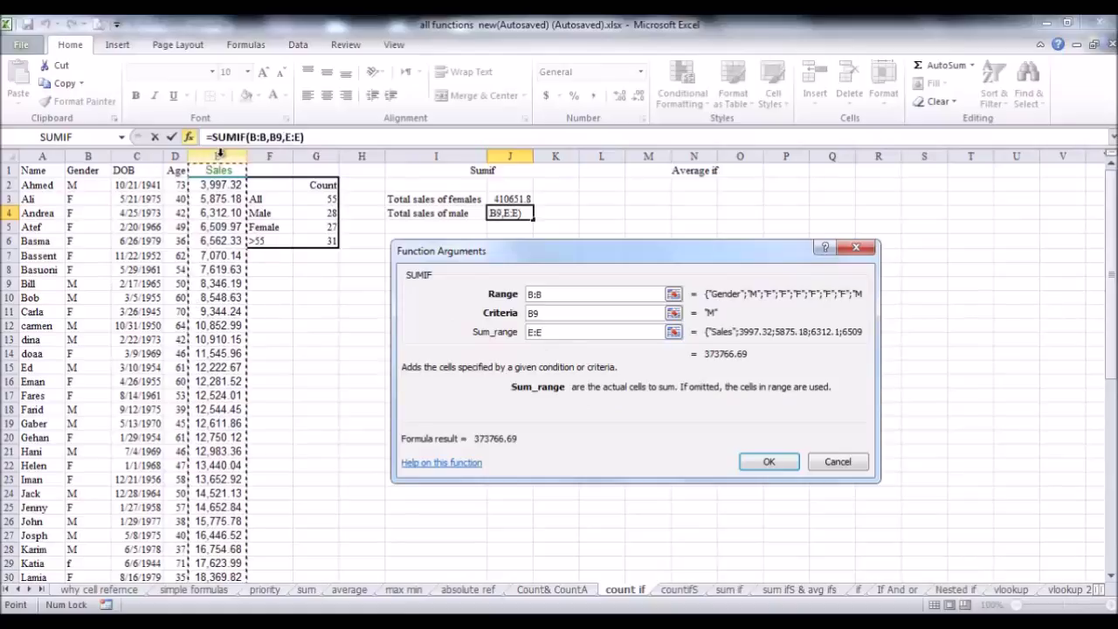
{"action": "left_click", "coordinate": [791, 470]}
{"action": "left_click", "coordinate": [791, 470]}
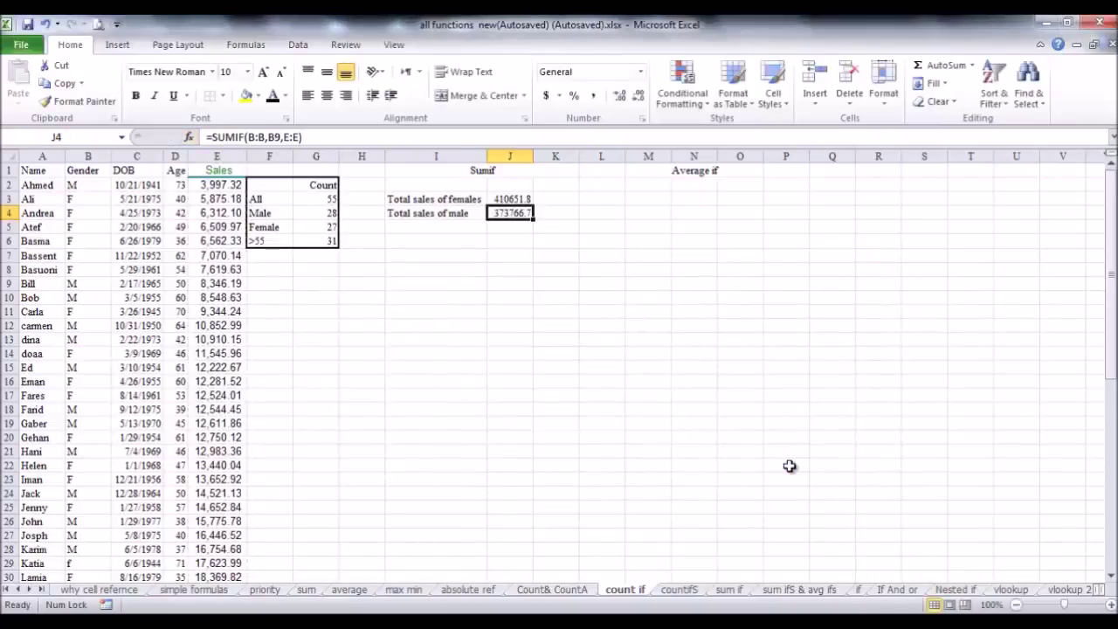
{"action": "left_click", "coordinate": [540, 284]}
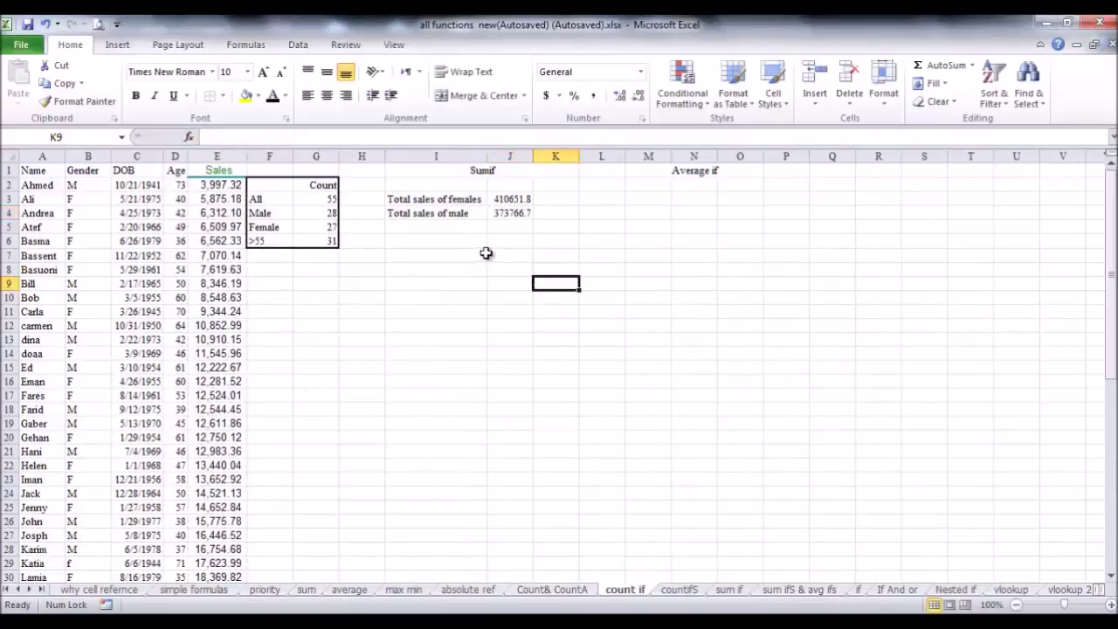
{"action": "left_click", "coordinate": [525, 215]}
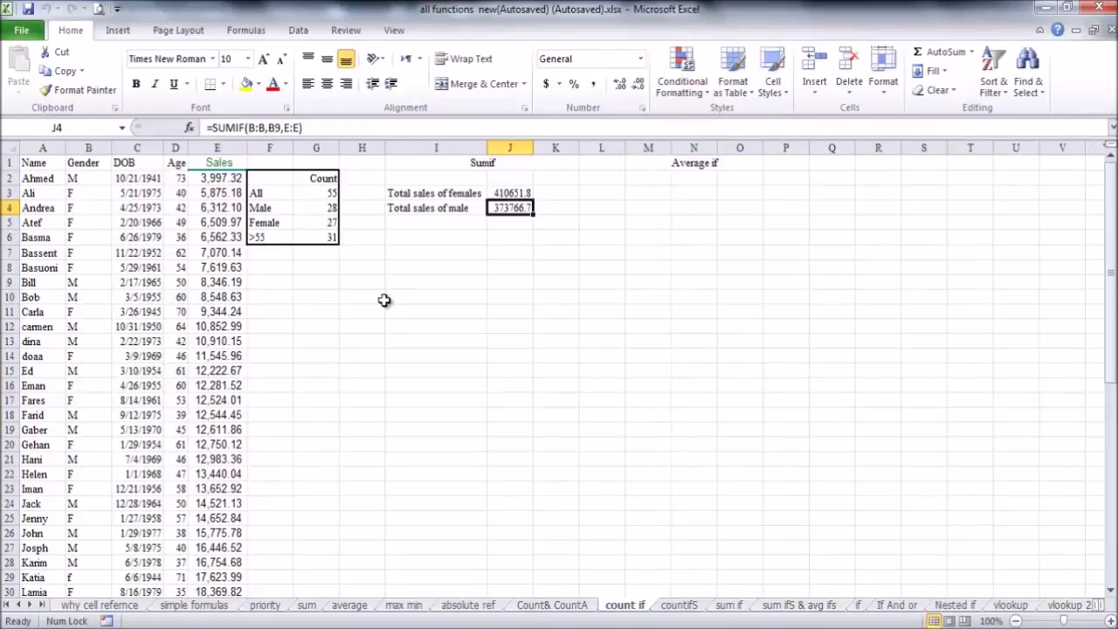
{"action": "left_click", "coordinate": [501, 297]}
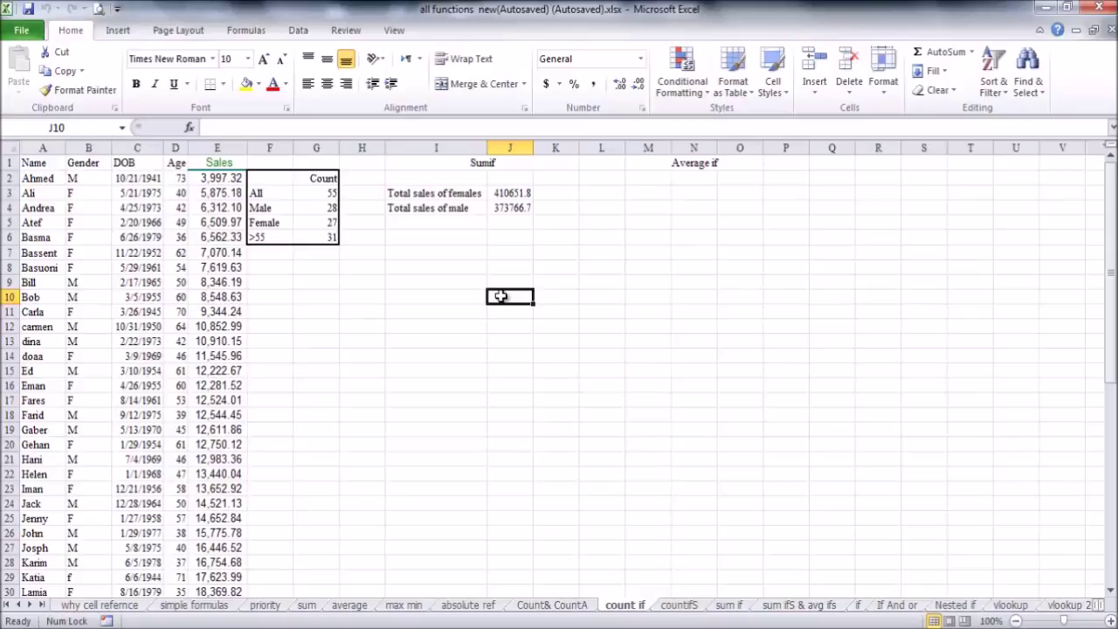
Add the female and male sales totals in cell J6 with the formula =SUM(J3:J4).
{"action": "left_click", "coordinate": [519, 240]}
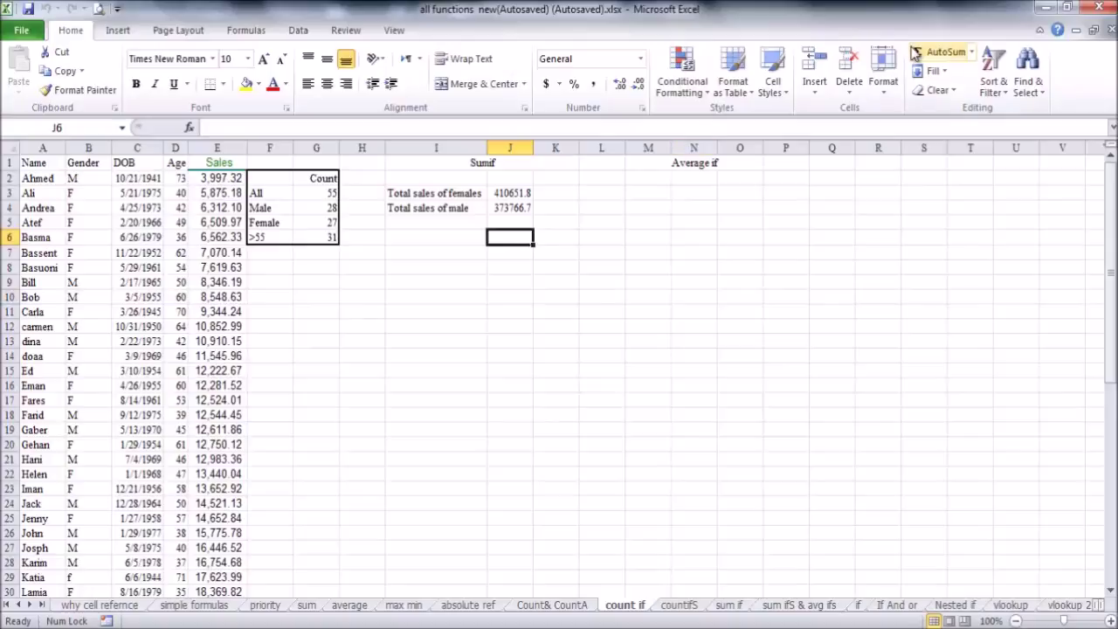
{"action": "left_click", "coordinate": [944, 54]}
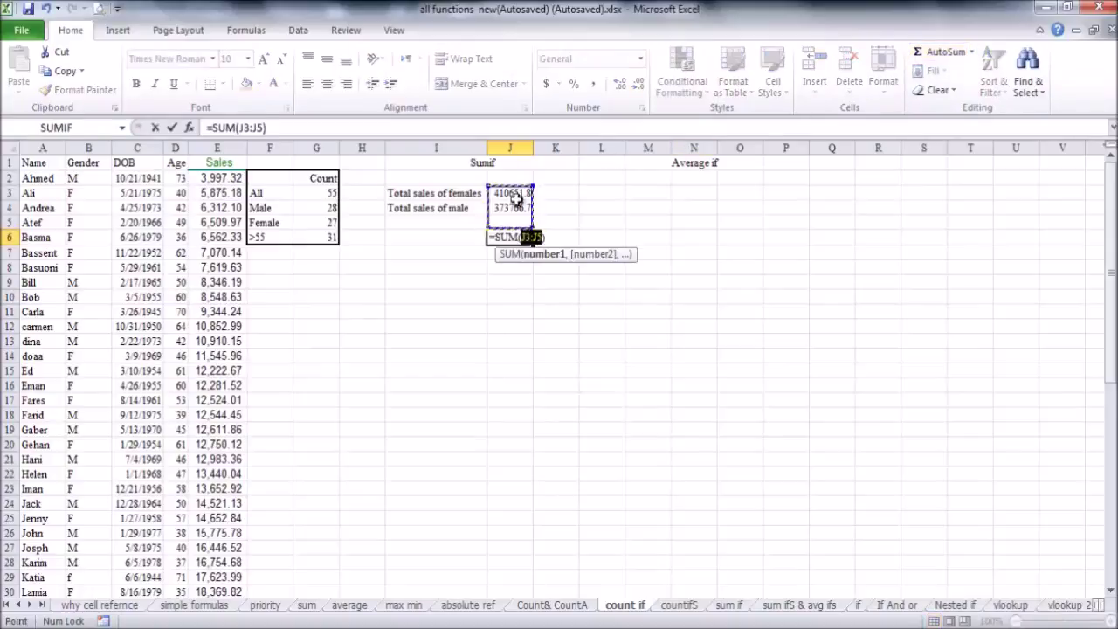
{"action": "left_click", "coordinate": [515, 196]}
{"action": "left_click_drag", "start_coordinate": [515, 197], "coordinate": [515, 208]}
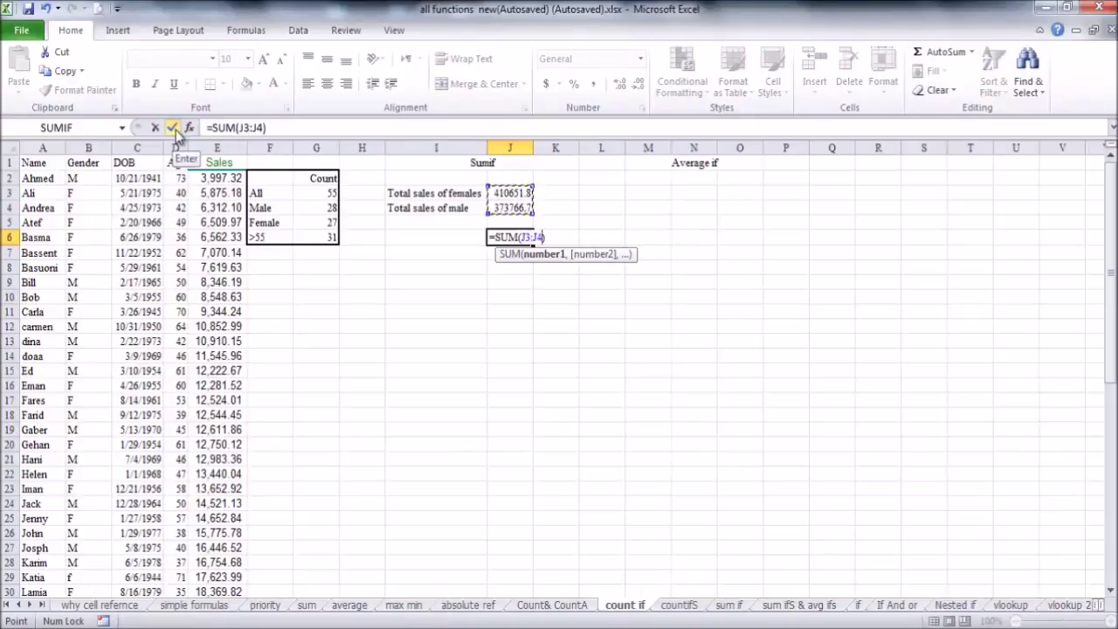
{"action": "left_click", "coordinate": [174, 129]}
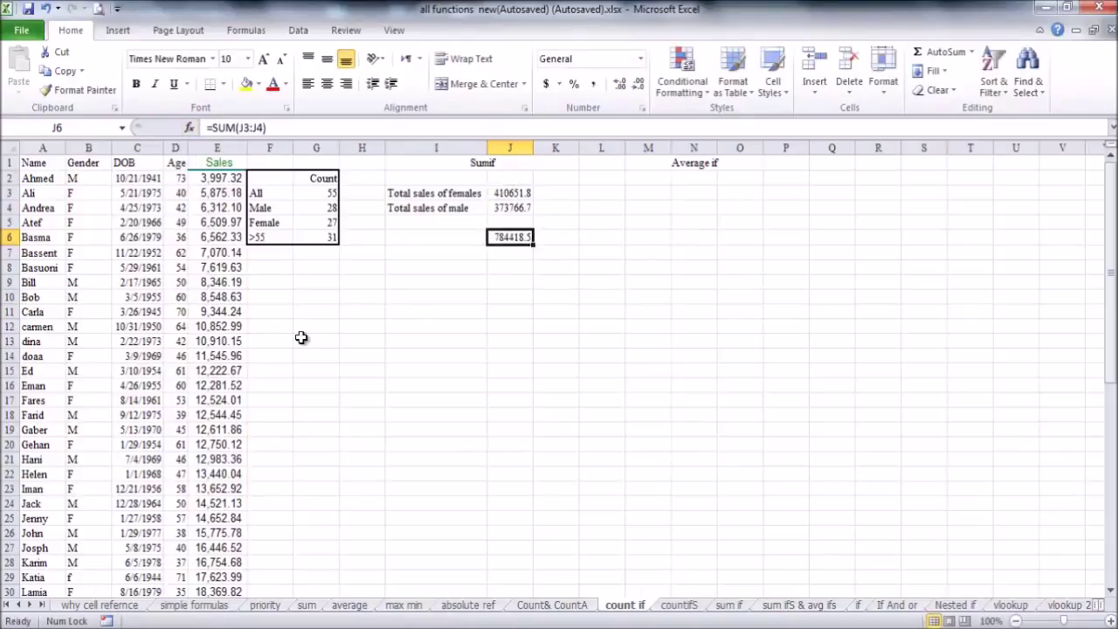
Sum the whole Sales column in cell E57, below the last data row, with the formula =SUM(E2:E56).
{"action": "left_click_drag", "start_coordinate": [1113, 301], "coordinate": [1114, 330]}
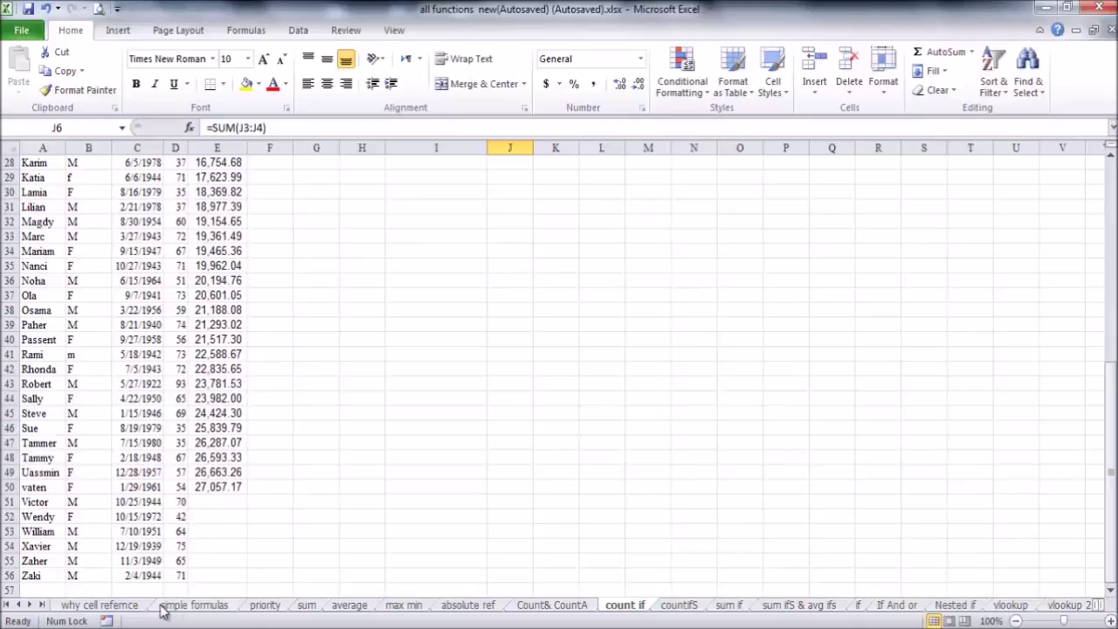
{"action": "left_click", "coordinate": [197, 590]}
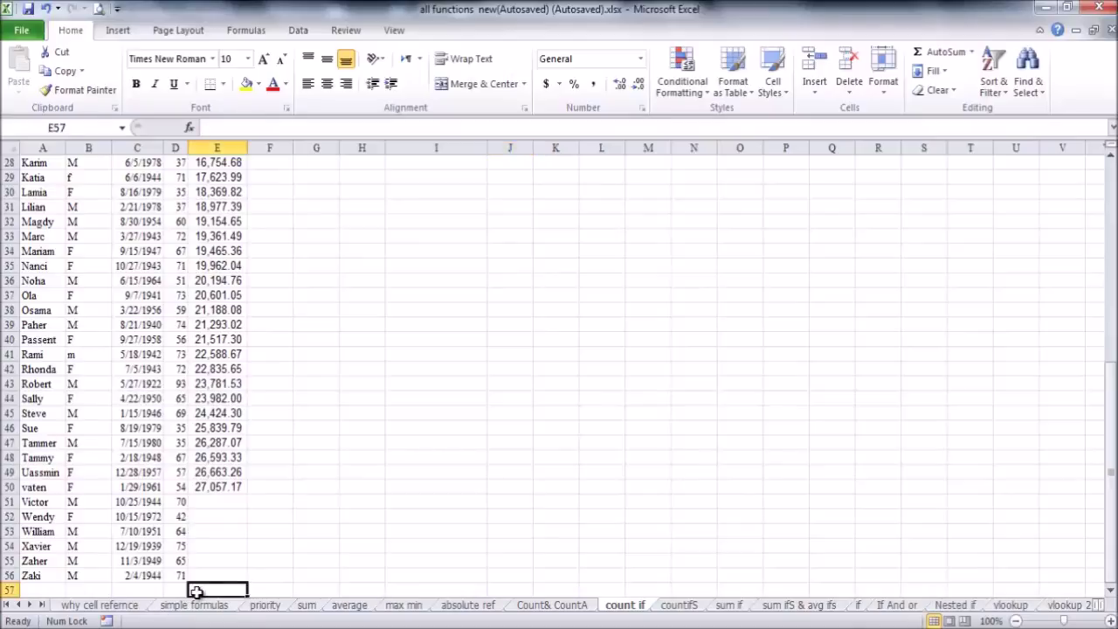
{"action": "left_click", "coordinate": [944, 52]}
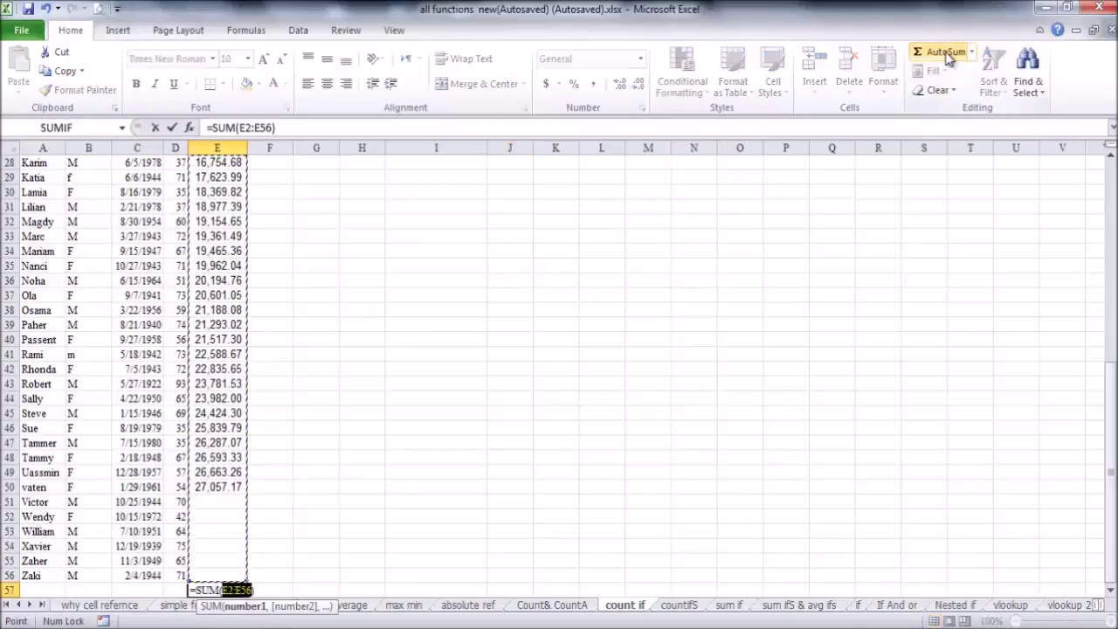
{"action": "key", "text": "Return"}
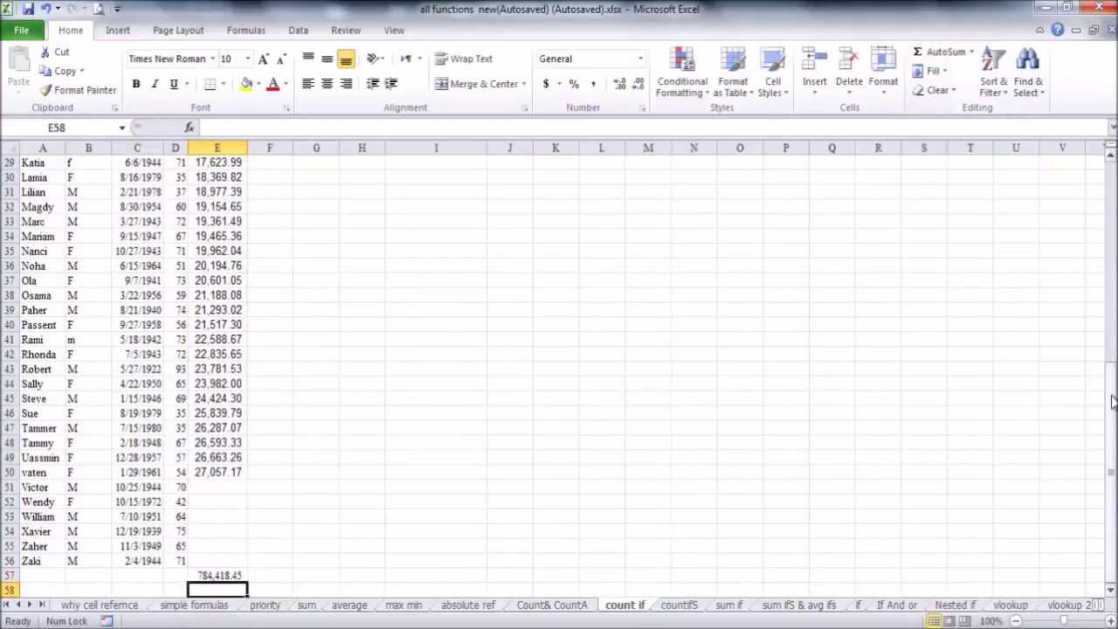
{"action": "left_click_drag", "start_coordinate": [1112, 401], "coordinate": [1111, 266]}
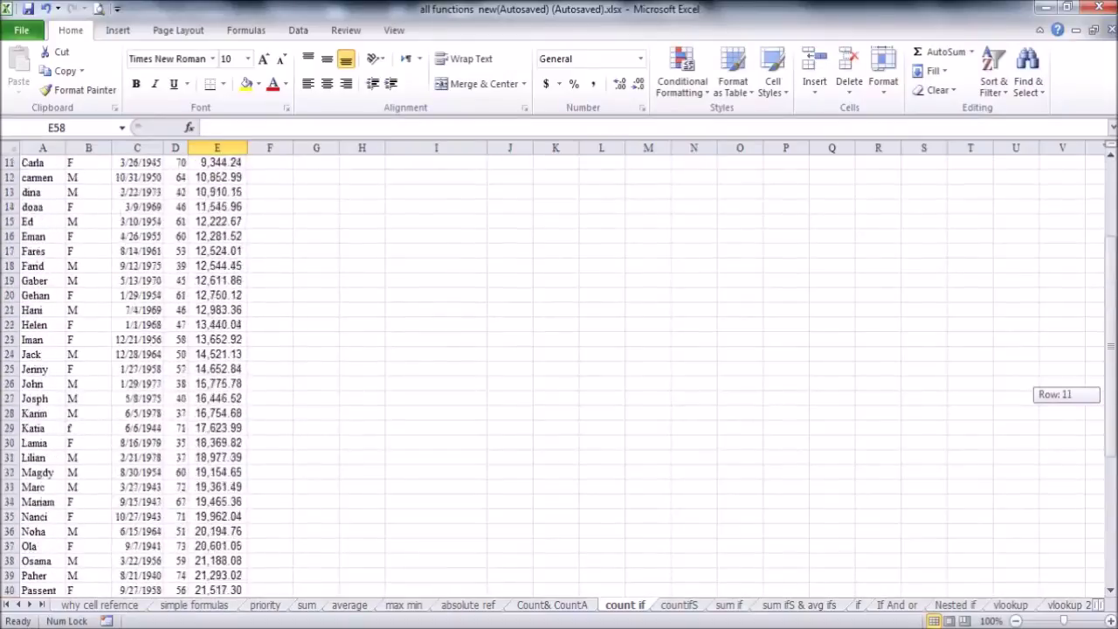
Find the AVERAGEIF function and insert it in cell N3, under the Average if heading.
{"action": "left_click_drag", "start_coordinate": [1111, 192], "coordinate": [1113, 186]}
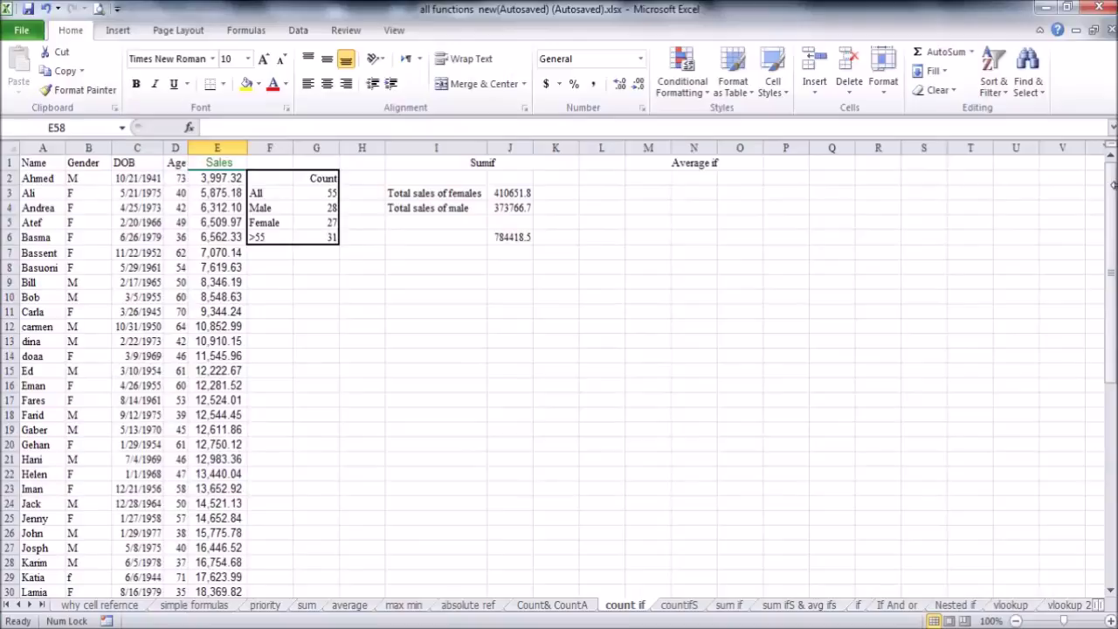
{"action": "left_click", "coordinate": [696, 193]}
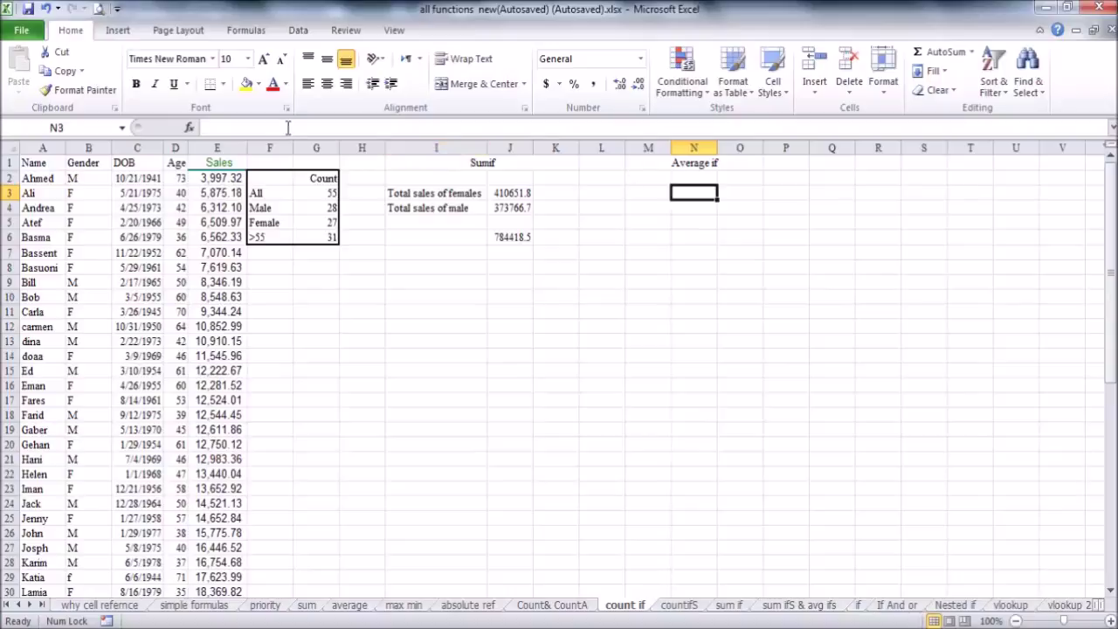
{"action": "left_click", "coordinate": [190, 128]}
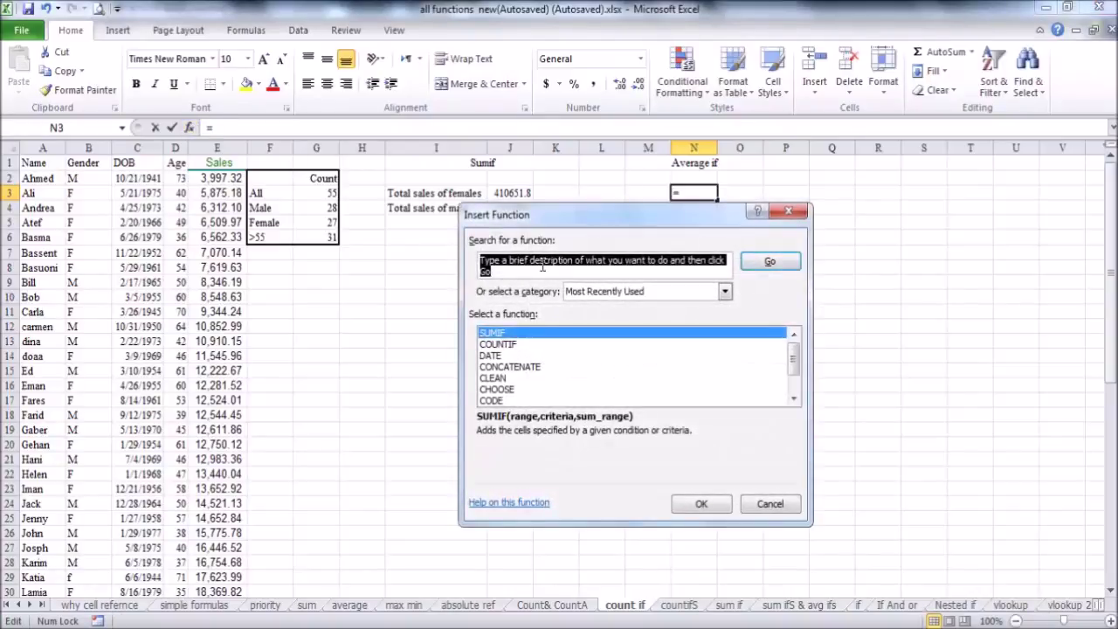
{"action": "type", "text": "ave"}
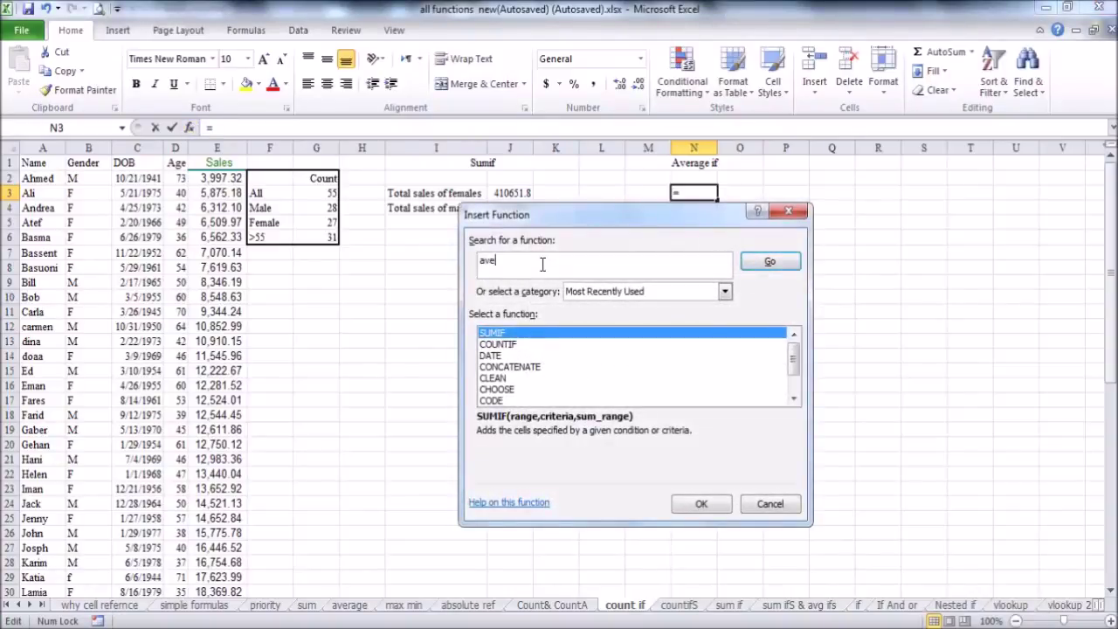
{"action": "type", "text": "rageif"}
{"action": "left_click", "coordinate": [760, 259]}
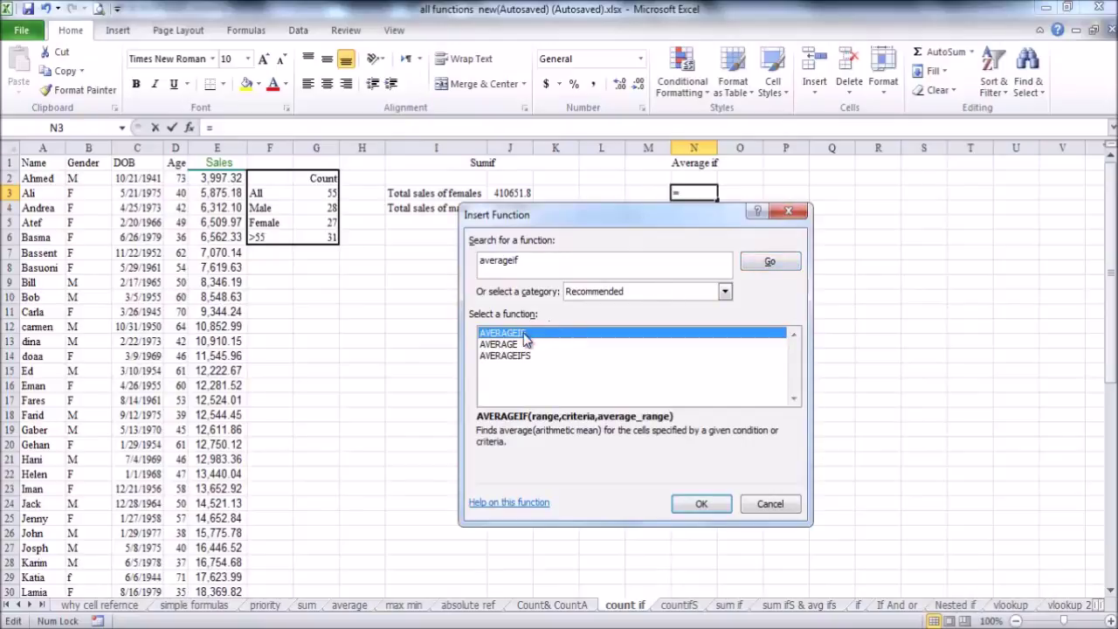
{"action": "double_click", "coordinate": [523, 334]}
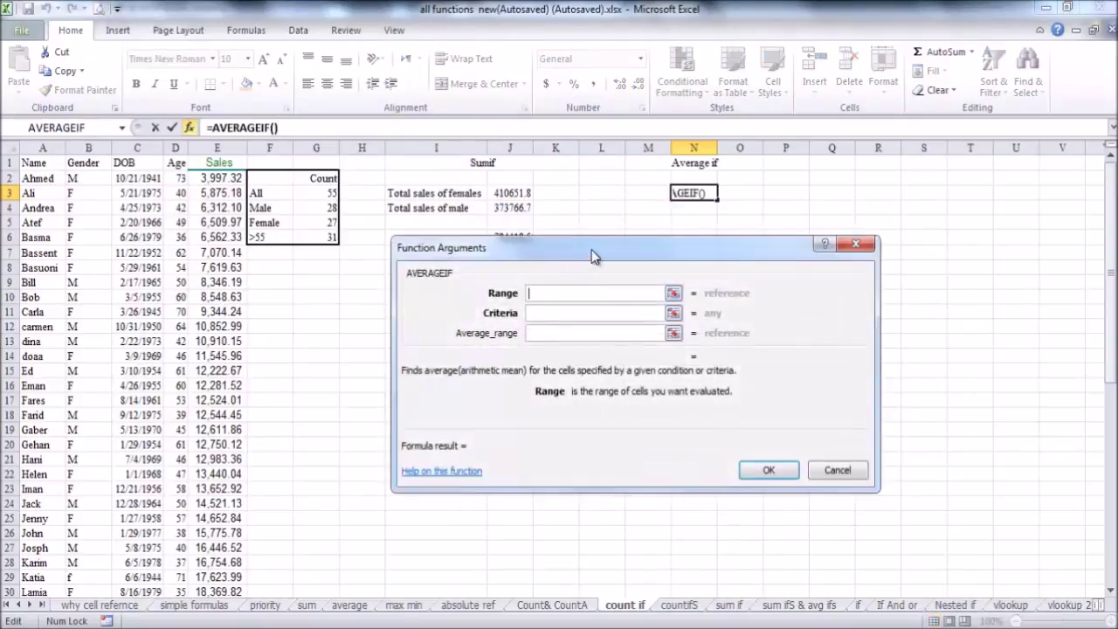
Average the females' sales in N3 by setting AVERAGEIF to range B:B, criteria B3 and average range E:E.
{"action": "mouse_move", "coordinate": [591, 255]}
{"action": "left_mouse_down"}
{"action": "mouse_move", "coordinate": [602, 242]}
{"action": "mouse_move", "coordinate": [574, 258]}
{"action": "left_mouse_up"}
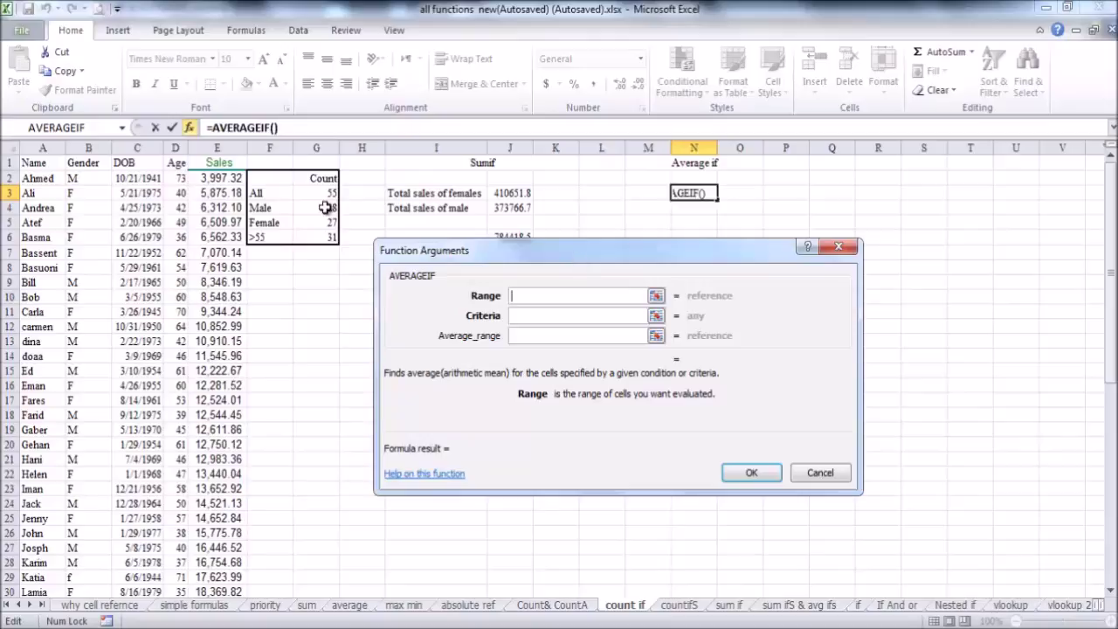
{"action": "left_click", "coordinate": [91, 146]}
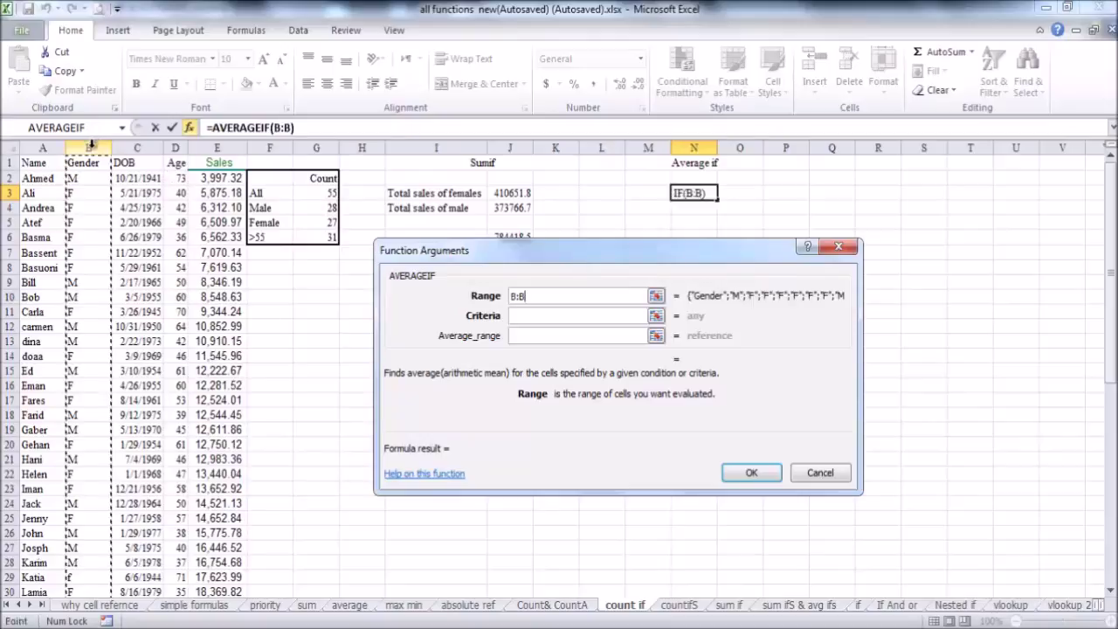
{"action": "left_click", "coordinate": [547, 315]}
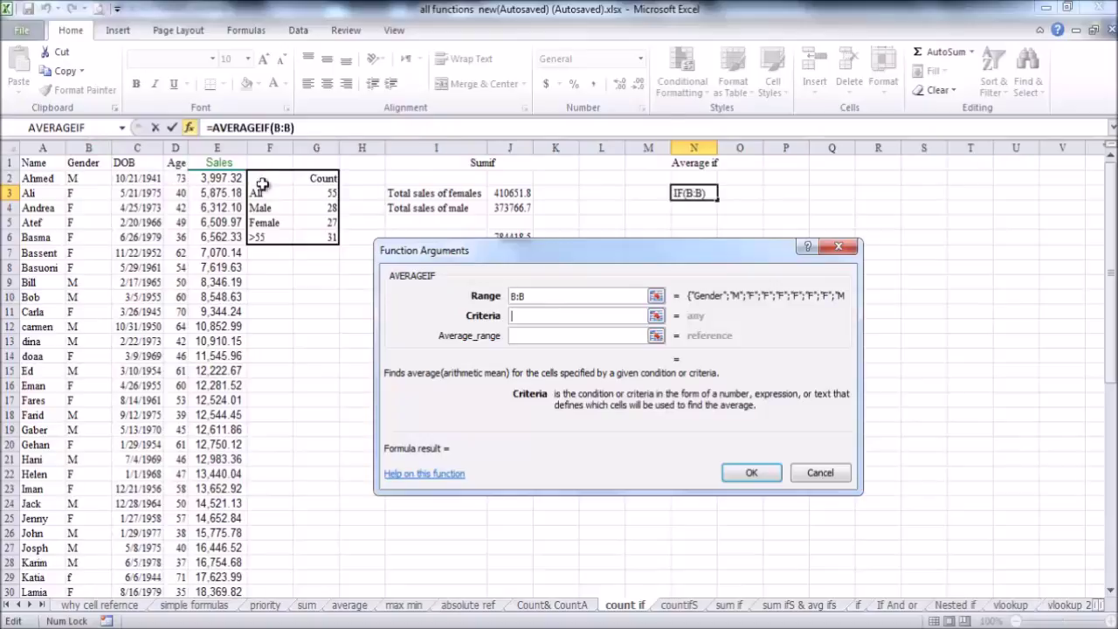
{"action": "left_click", "coordinate": [100, 193]}
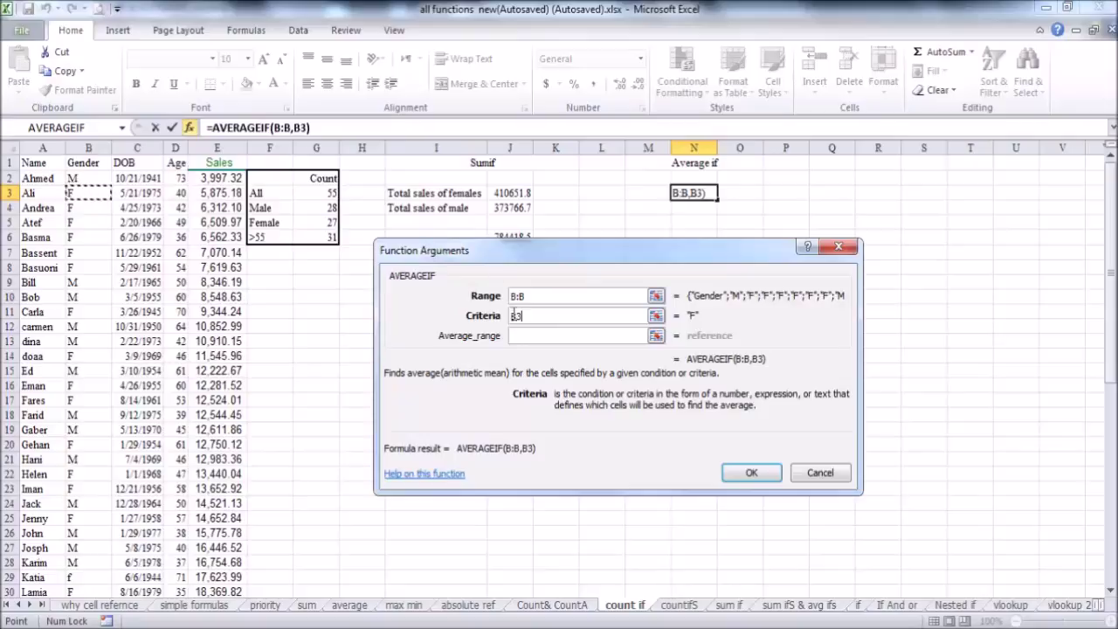
{"action": "left_click", "coordinate": [524, 334]}
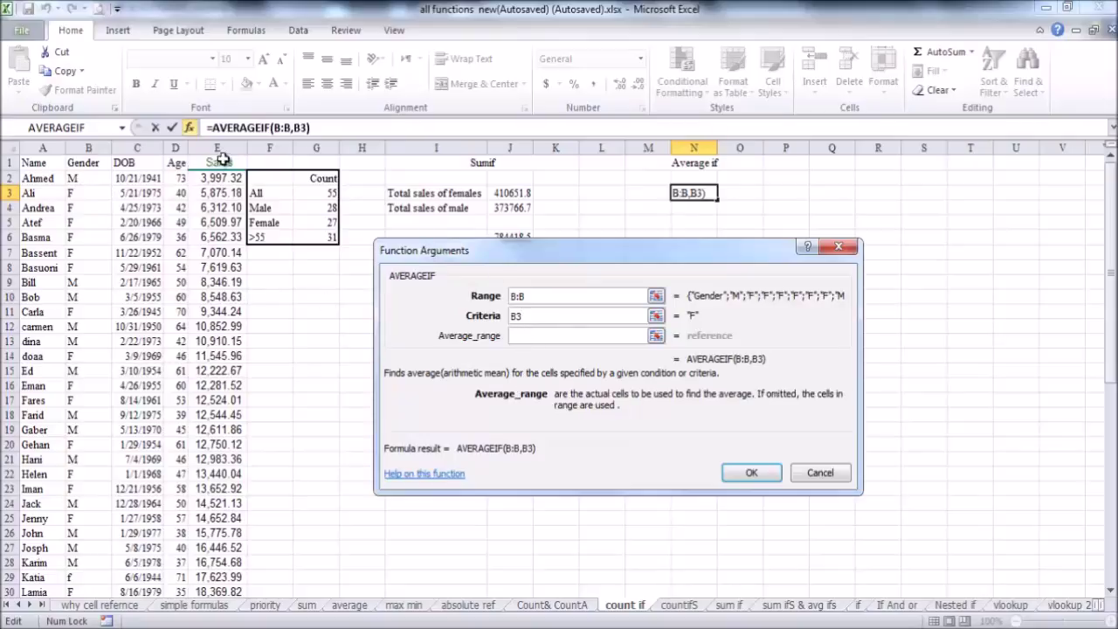
{"action": "left_click", "coordinate": [222, 147]}
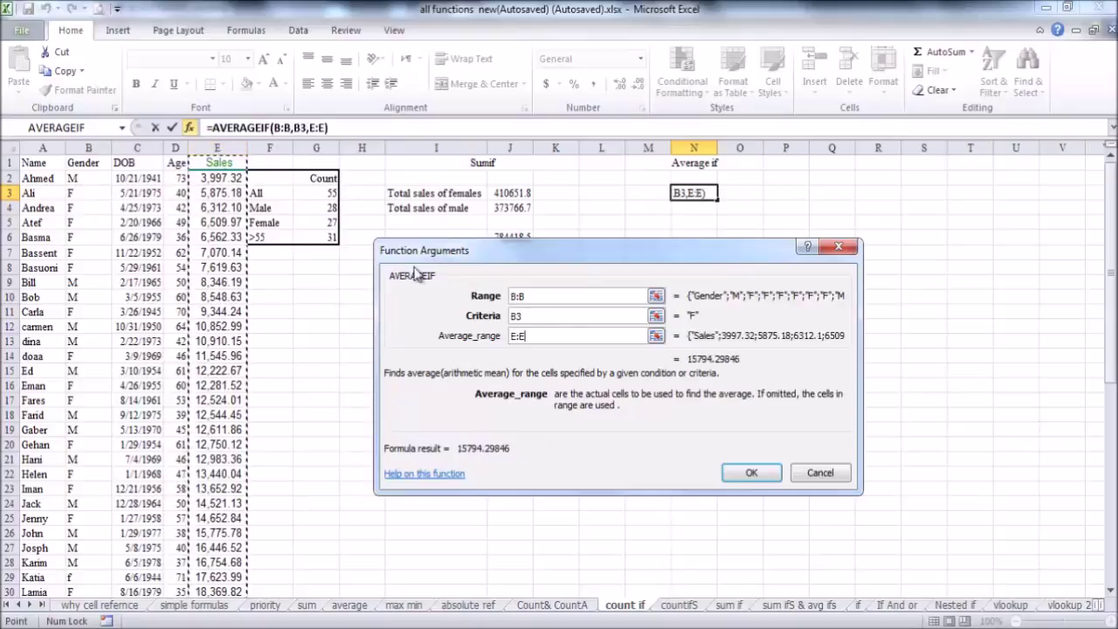
{"action": "left_click", "coordinate": [753, 472]}
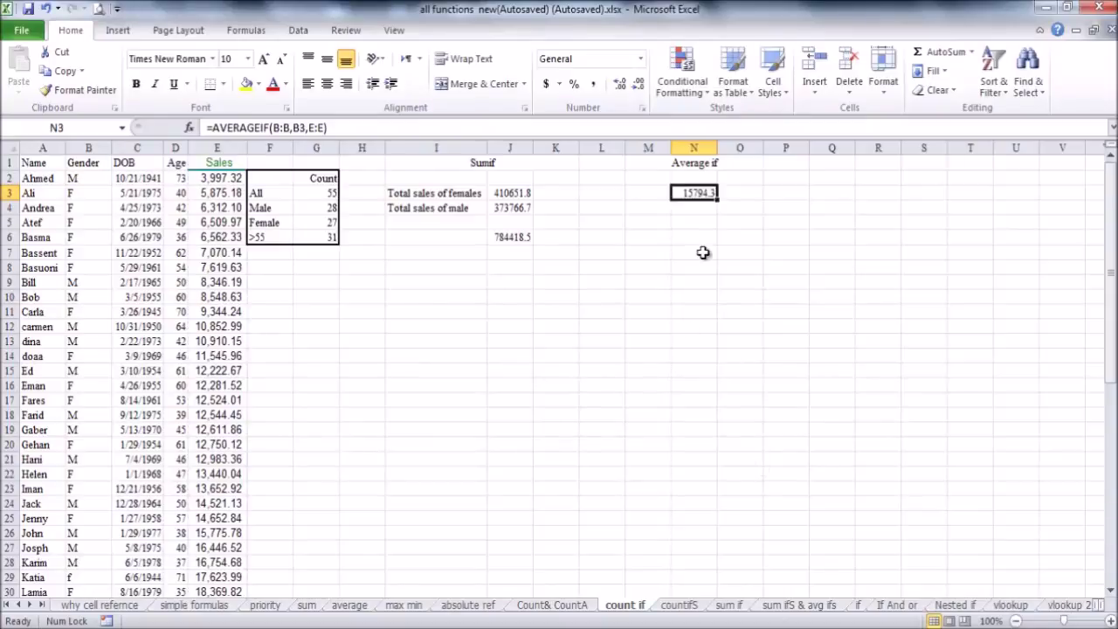
{"action": "left_click", "coordinate": [687, 208]}
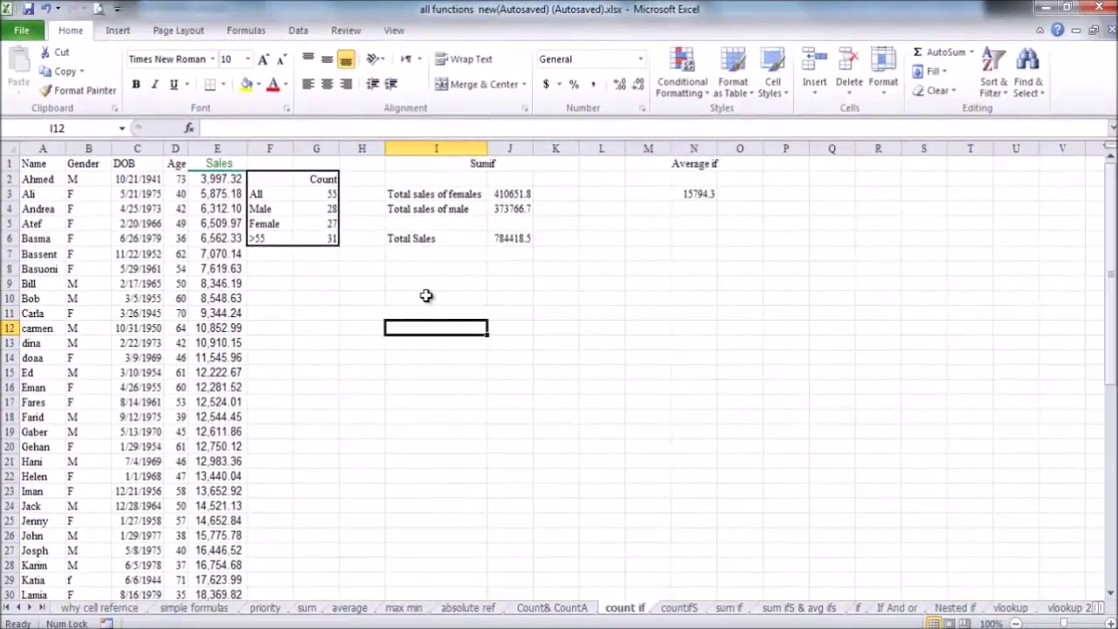
Enter the label "Sales >10000" in cell I9, below the Total Sales row.
{"action": "left_click", "coordinate": [431, 282]}
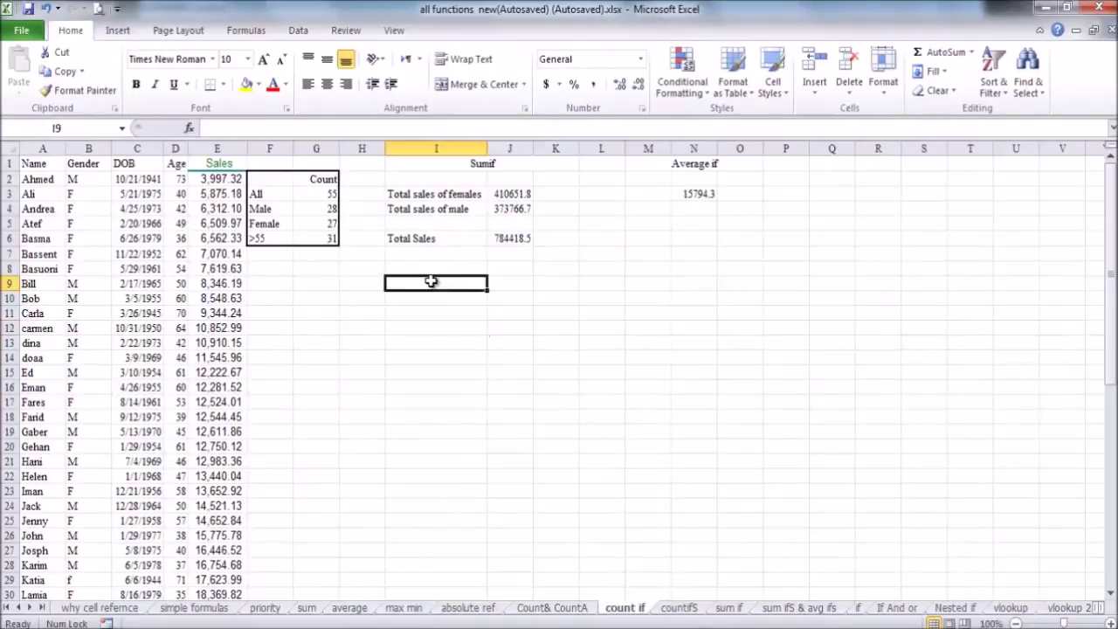
{"action": "type", "text": "SI"}
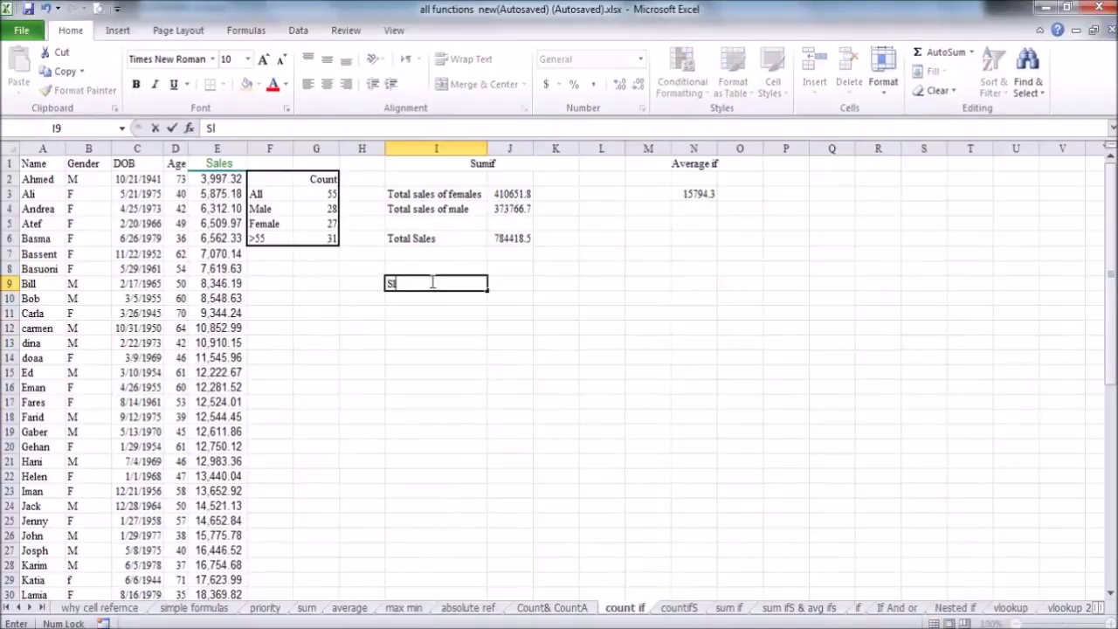
{"action": "key", "text": "BackSpace"}
{"action": "type", "text": "ales >10000"}
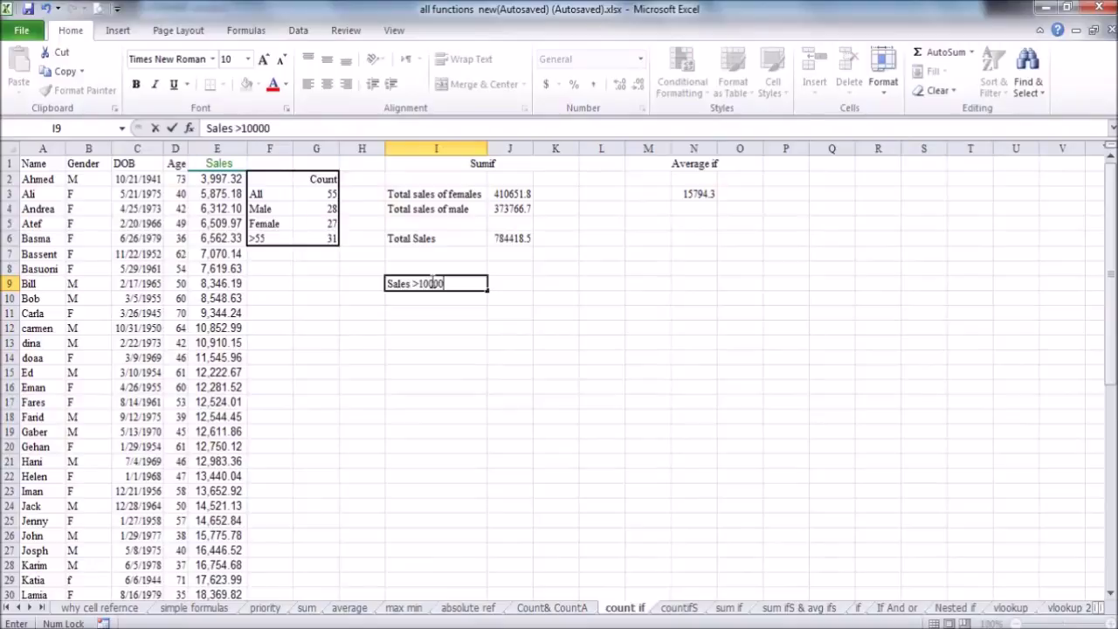
Find the SUMIF function and insert it in cell J9, beside the Sales >10000 label.
{"action": "left_click", "coordinate": [509, 282]}
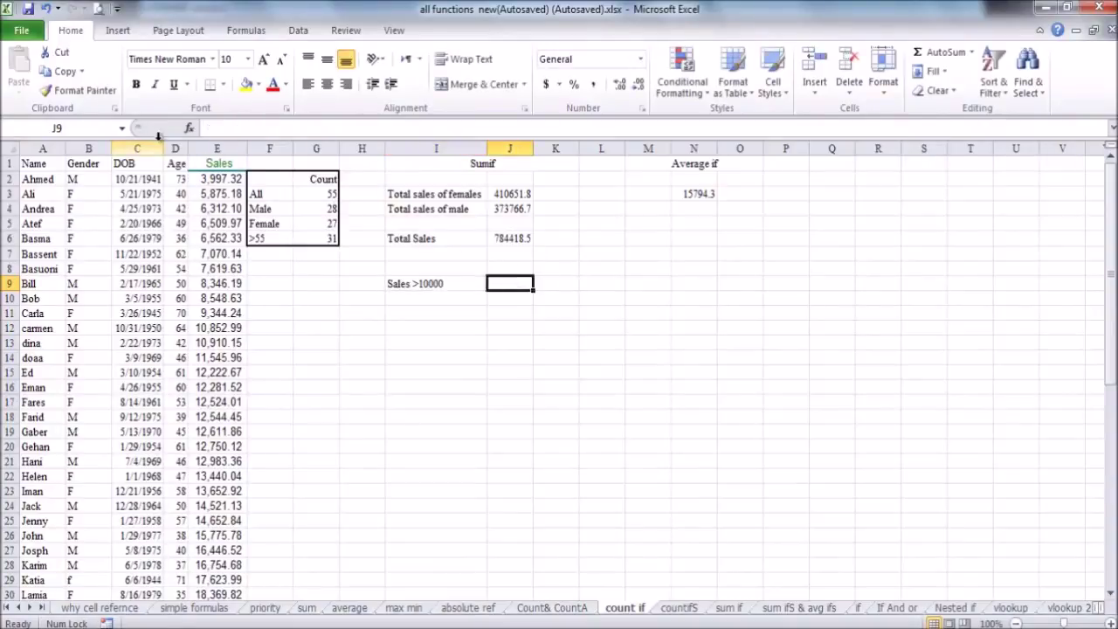
{"action": "left_click", "coordinate": [188, 131]}
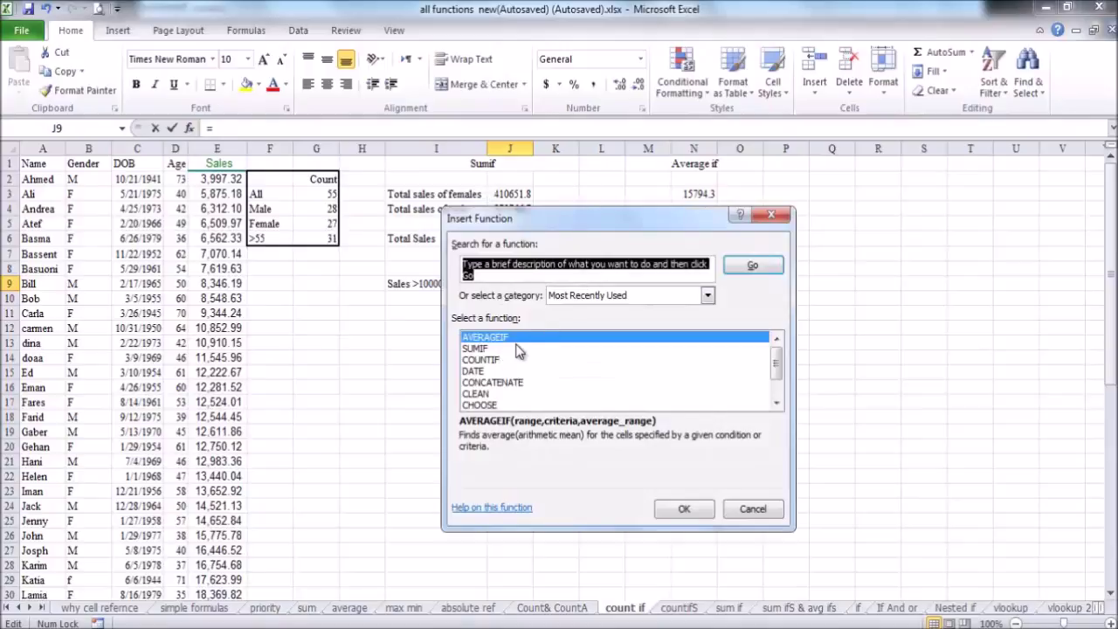
{"action": "type", "text": "sum"}
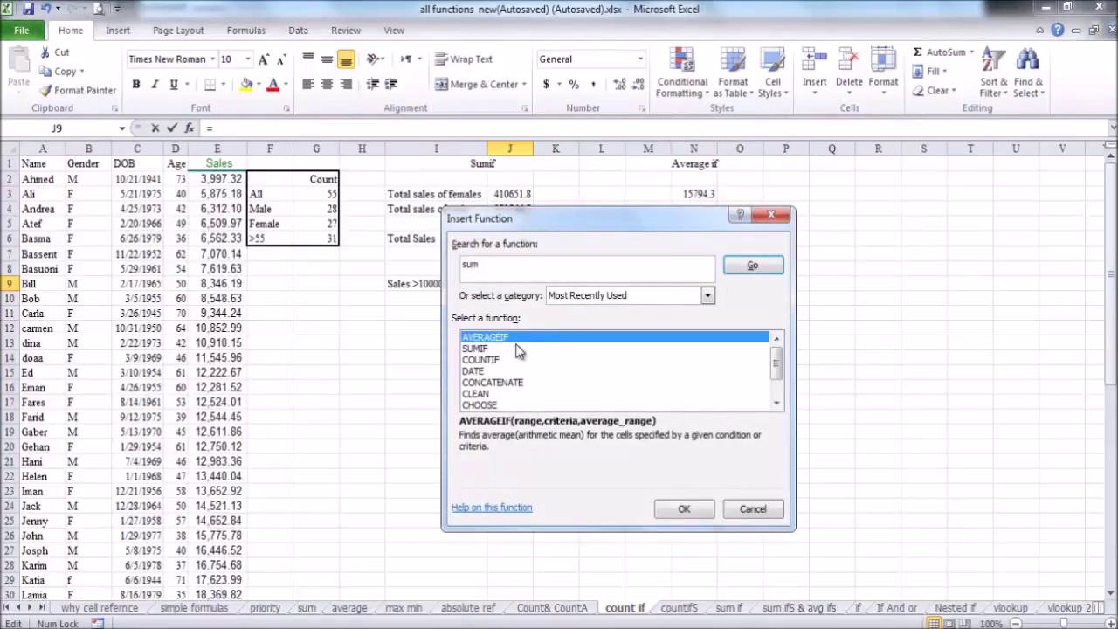
{"action": "type", "text": "if"}
{"action": "key", "text": "Return"}
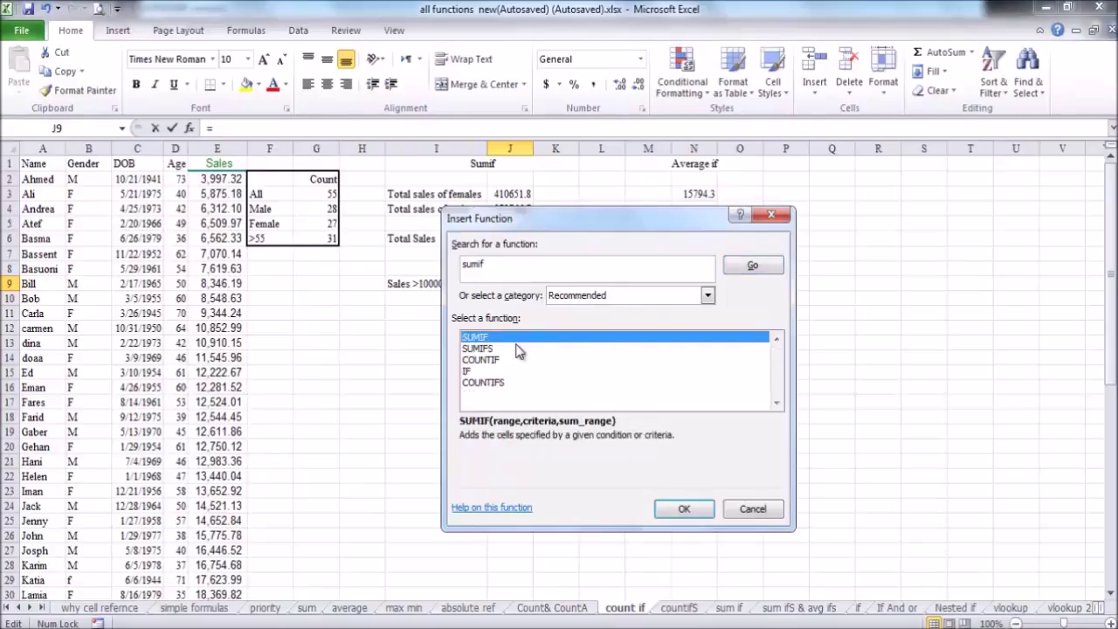
{"action": "left_click", "coordinate": [687, 509]}
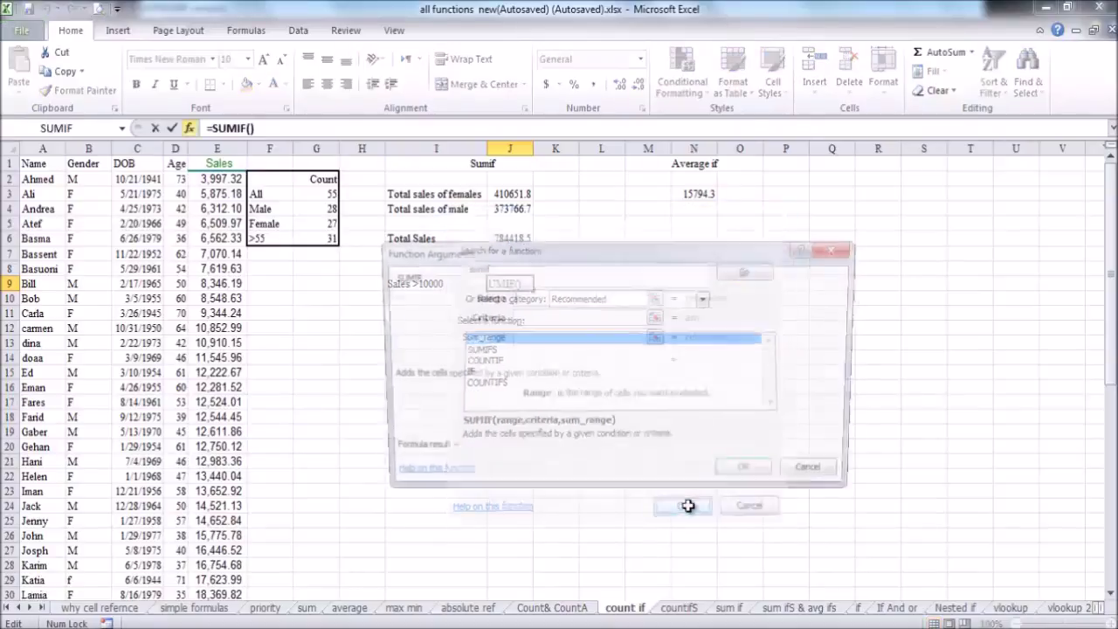
Total the sales above 10000 in J9 by setting SUMIF to range E1:E56 and criteria >10000, without a sum range.
{"action": "left_click_drag", "start_coordinate": [649, 258], "coordinate": [614, 327]}
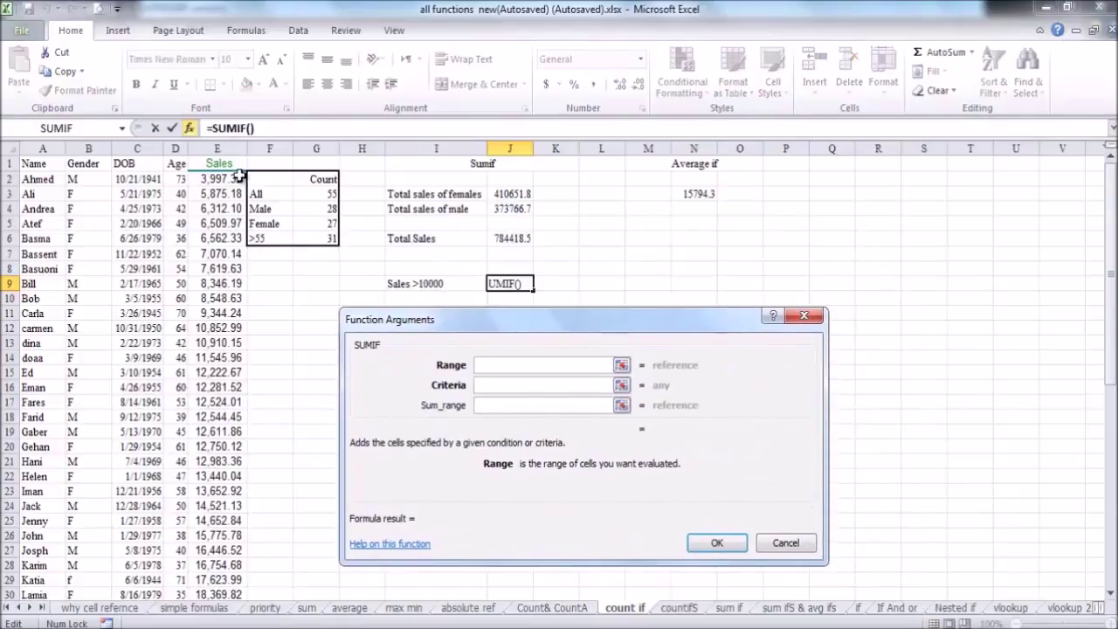
{"action": "left_click", "coordinate": [232, 147]}
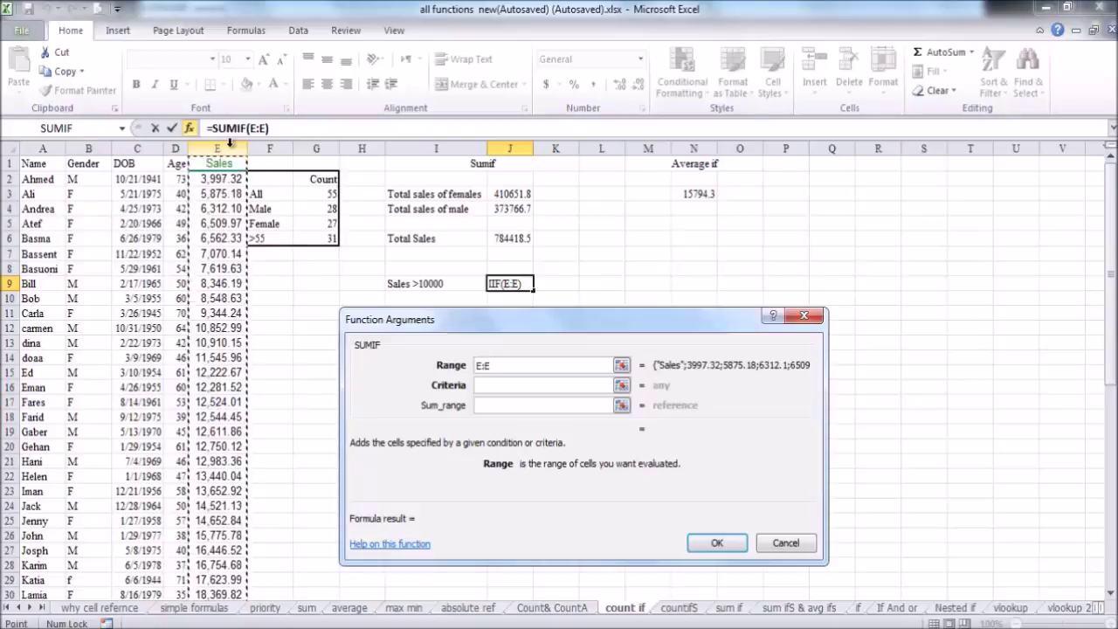
{"action": "left_click", "coordinate": [225, 165]}
{"action": "left_click_drag", "start_coordinate": [225, 164], "coordinate": [221, 563]}
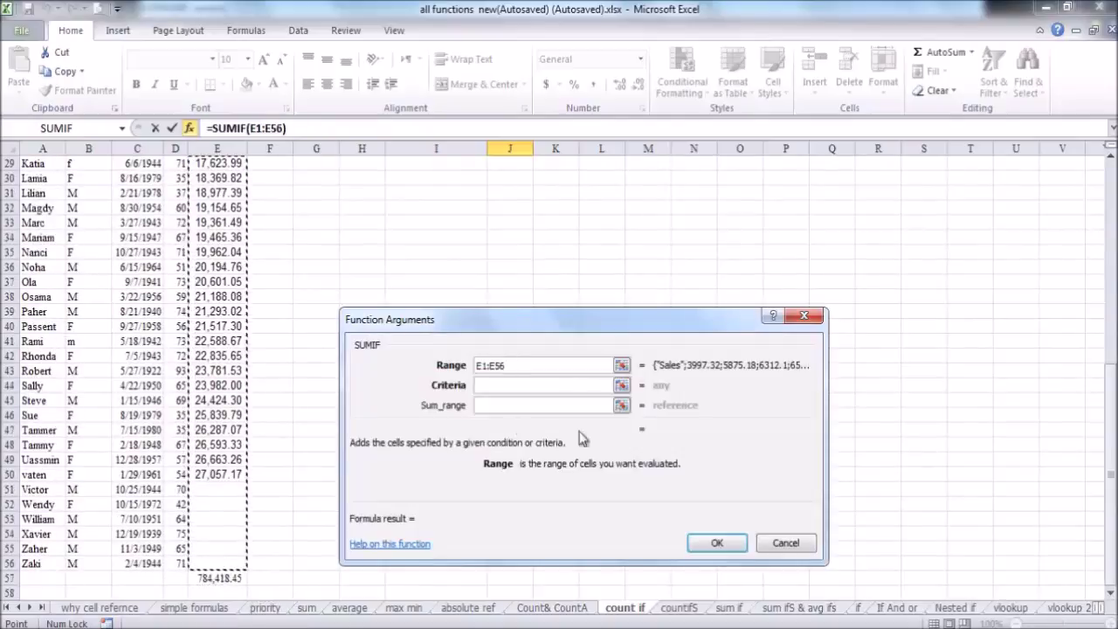
{"action": "left_click", "coordinate": [515, 385]}
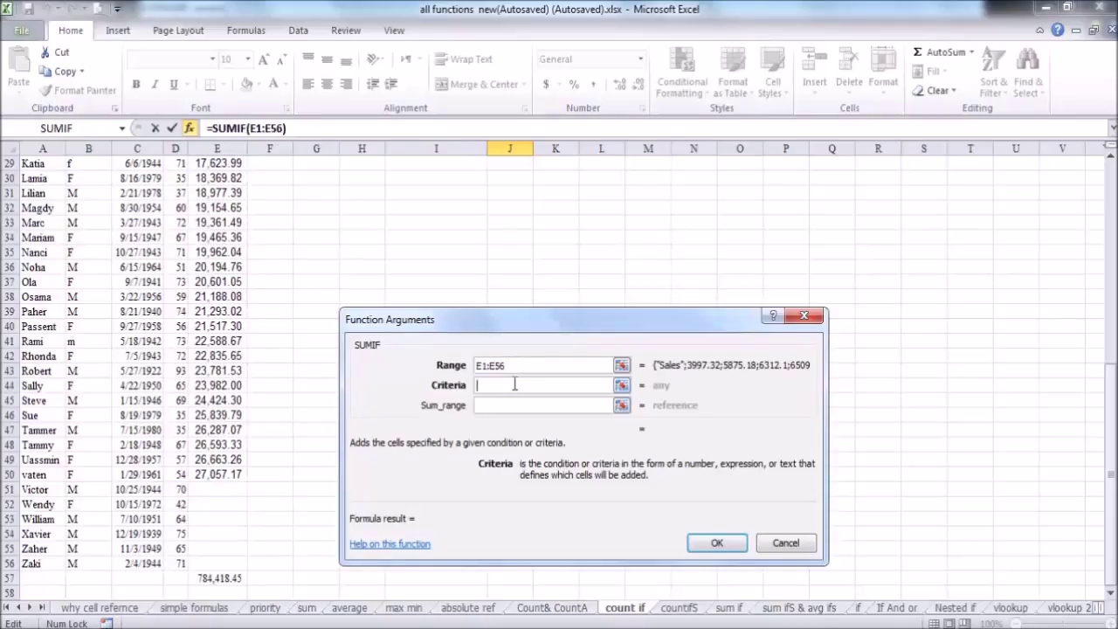
{"action": "type", "text": ">"}
{"action": "key", "text": "BackSpace"}
{"action": "type", "text": ">10000"}
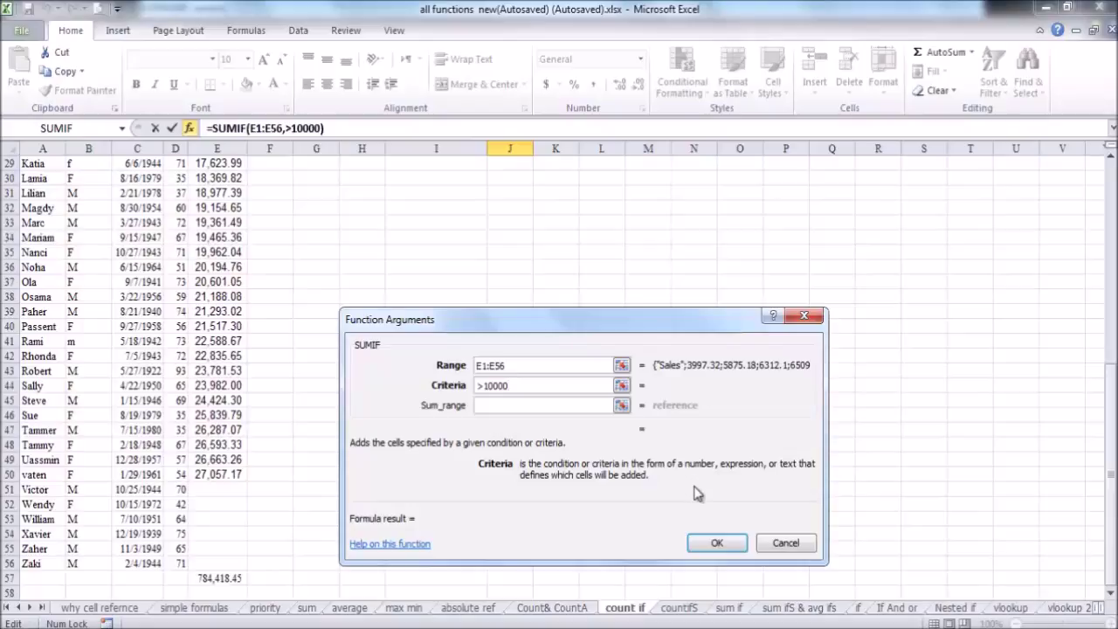
{"action": "left_click", "coordinate": [716, 544]}
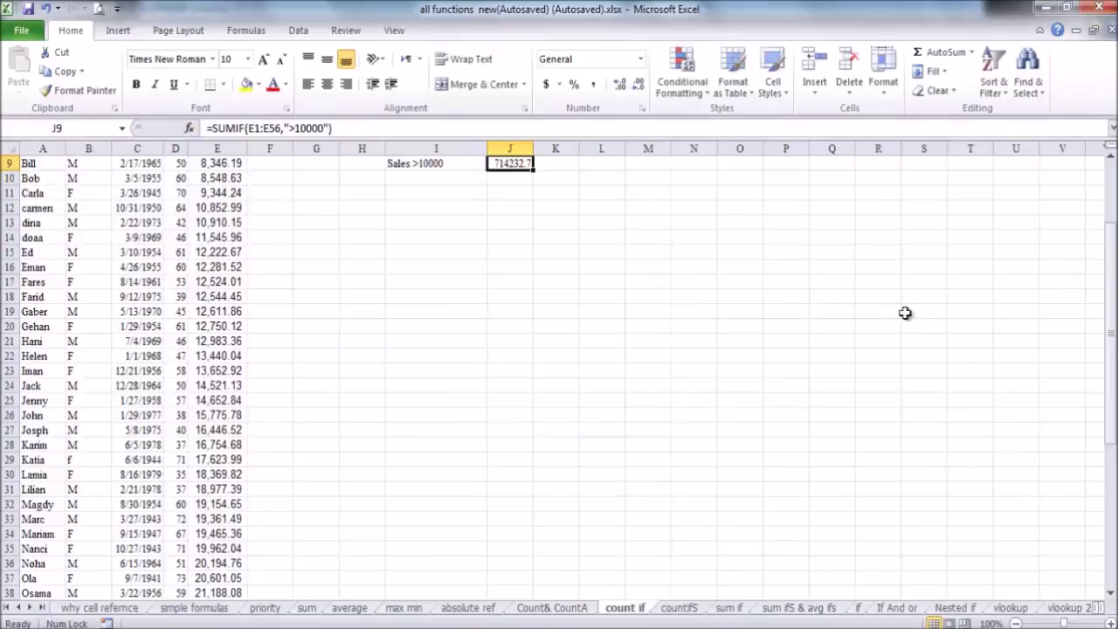
Select the sales values below 10000 in E2:E11 to check their sum.
{"action": "left_click_drag", "start_coordinate": [1114, 264], "coordinate": [1113, 229]}
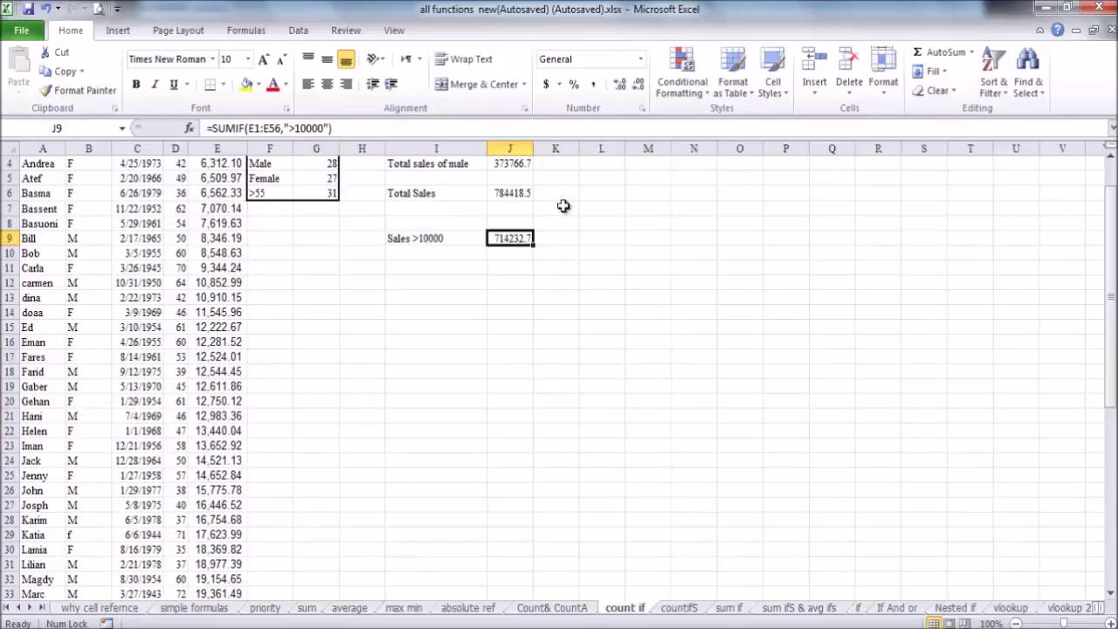
{"action": "left_click_drag", "start_coordinate": [1113, 212], "coordinate": [1112, 196]}
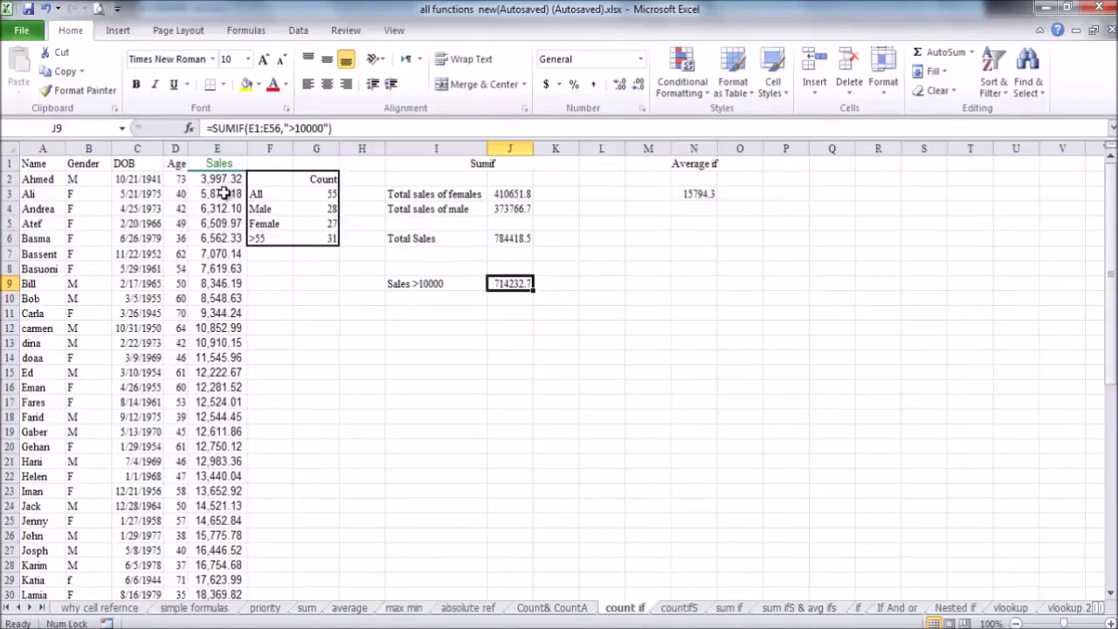
{"action": "left_click_drag", "start_coordinate": [224, 178], "coordinate": [230, 249]}
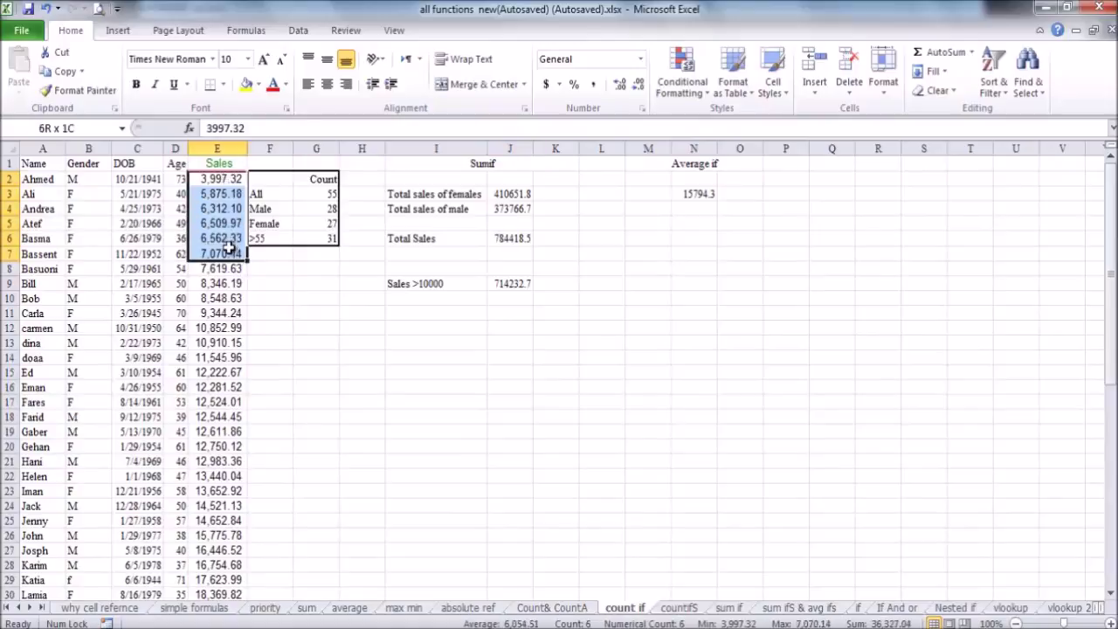
{"action": "left_click_drag", "start_coordinate": [229, 249], "coordinate": [234, 309]}
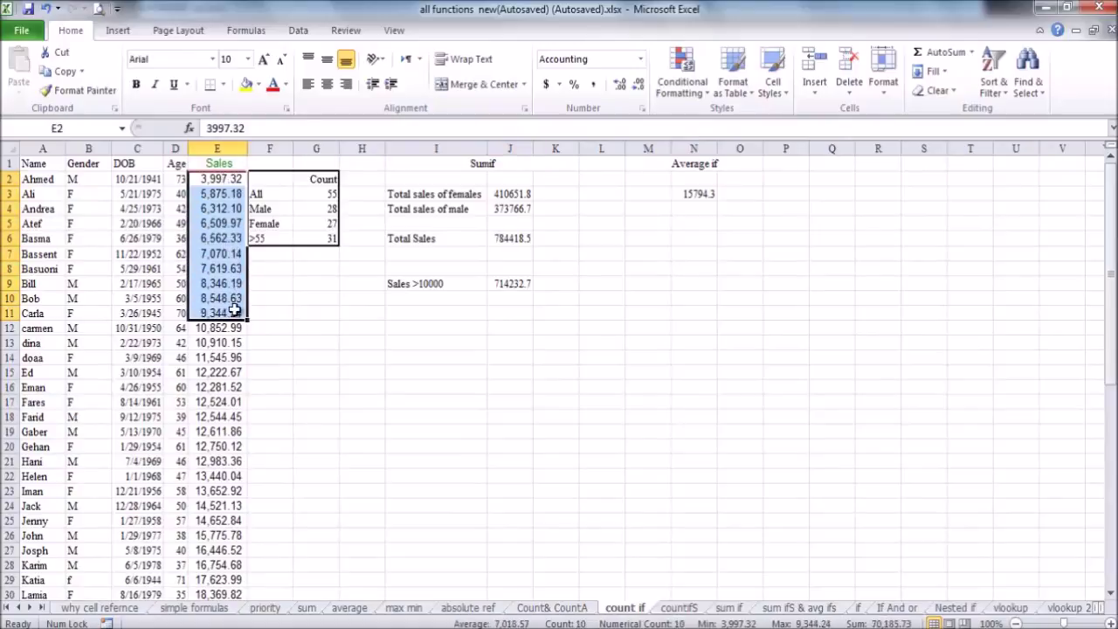